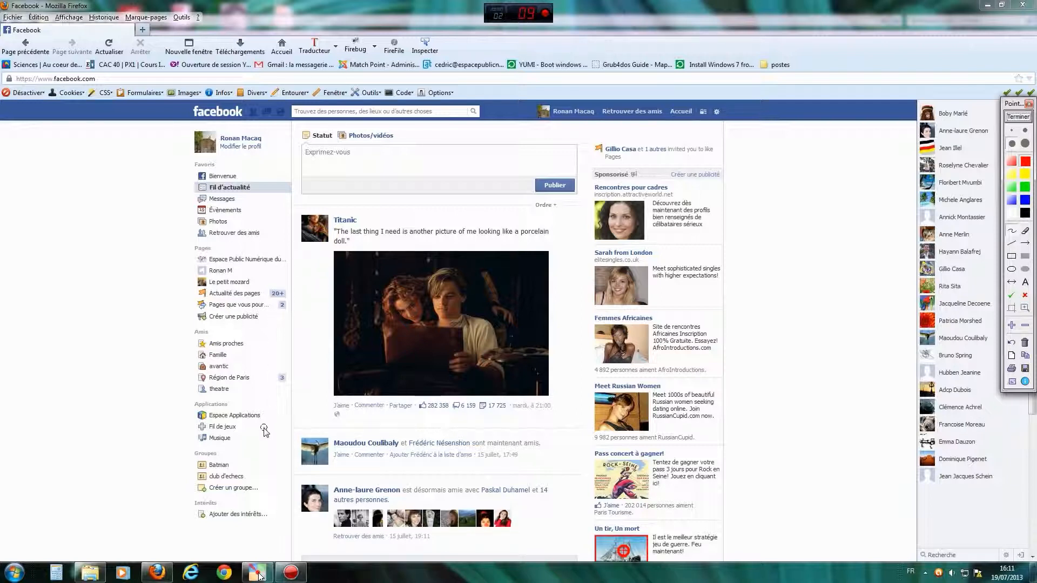
Mark the Groupes section of the sidebar with a red freehand stroke and open the full groups list.
left_click_drag(267, 445, 275, 504)
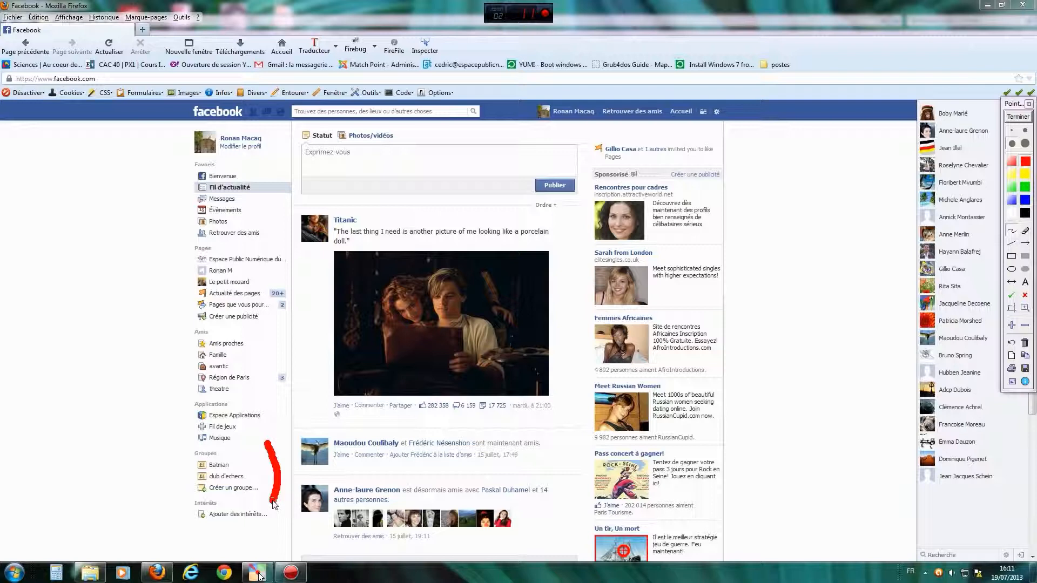
left_click(1019, 117)
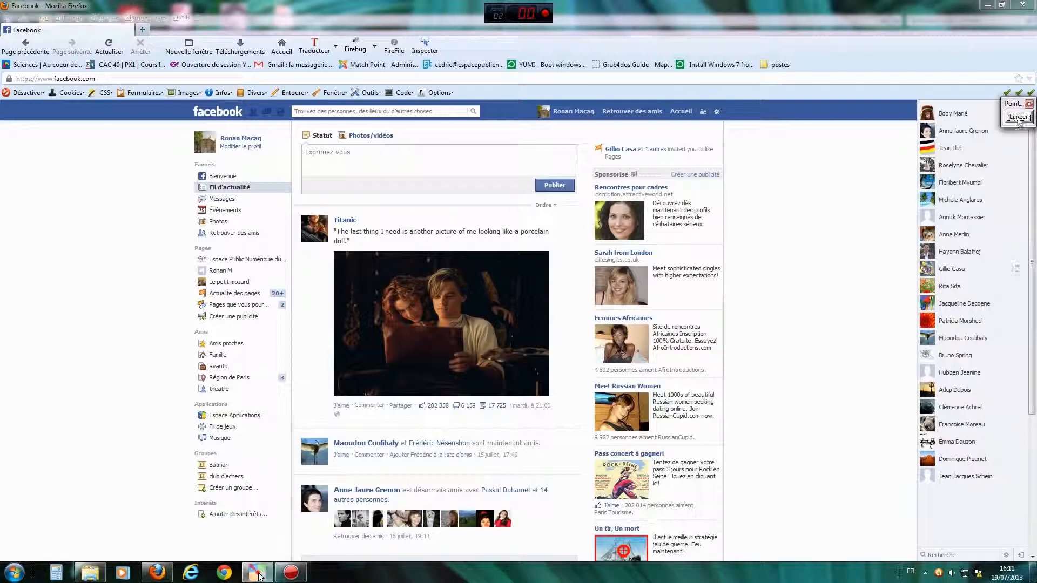
left_click(206, 457)
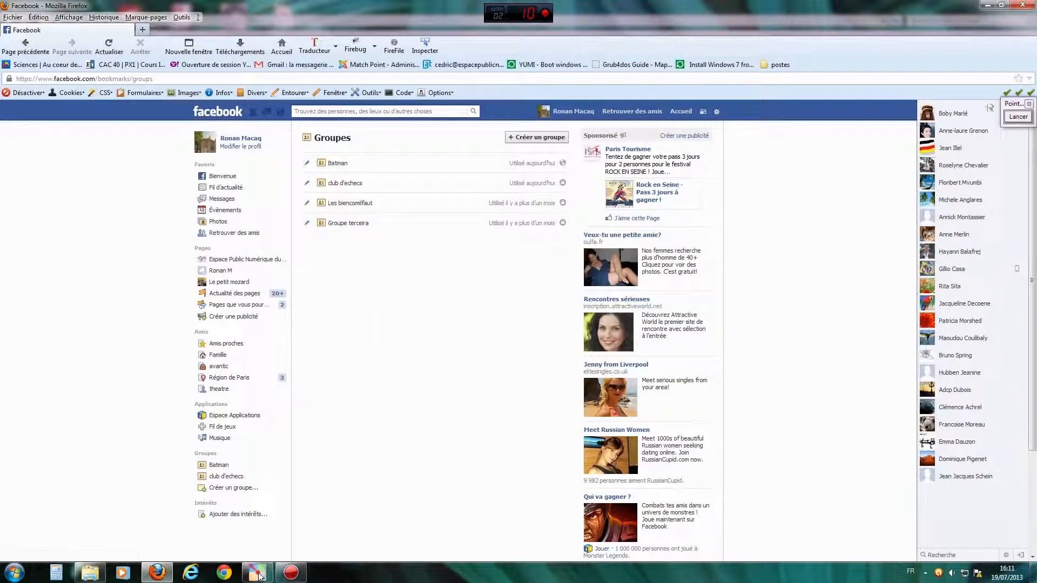
Annotate the Créer un groupe option with a red arrow and end the screen annotation.
left_click(257, 573)
left_click(1025, 243)
left_click_drag(441, 259, 525, 144)
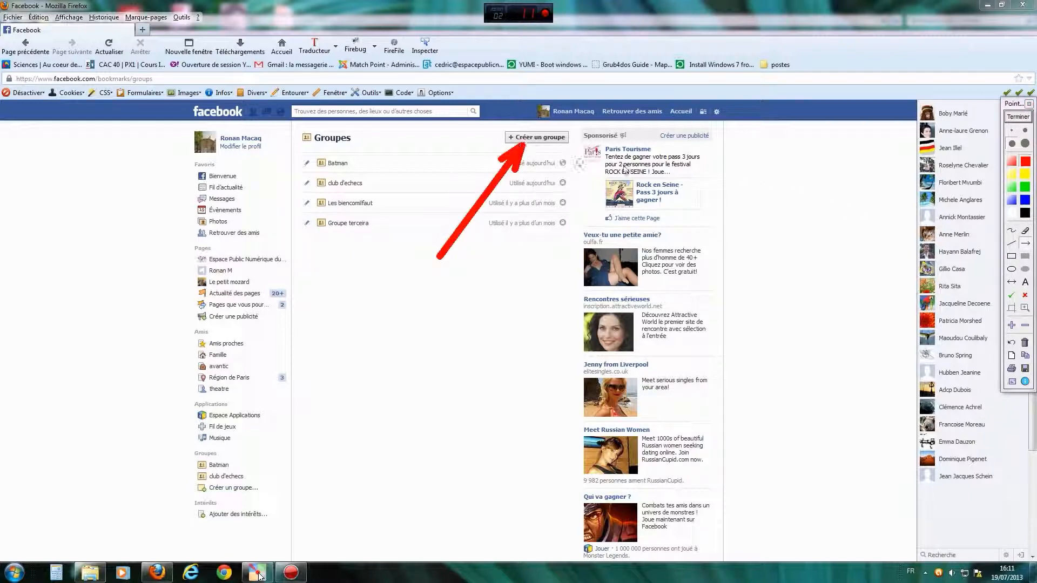
left_click(1019, 117)
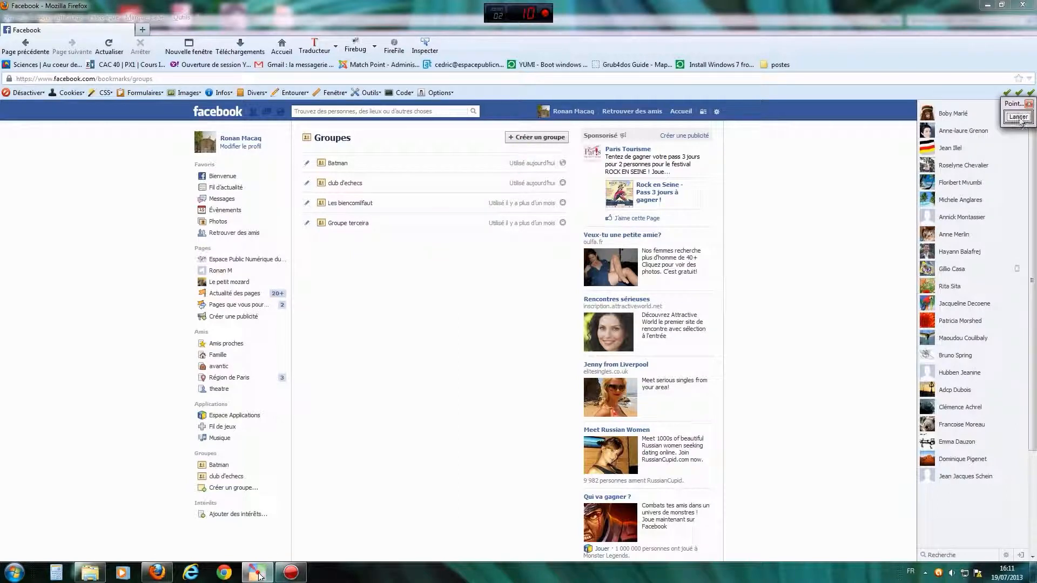
Start a new group named "Club danse", trying out one friend as a member and removing that friend again.
left_click(527, 137)
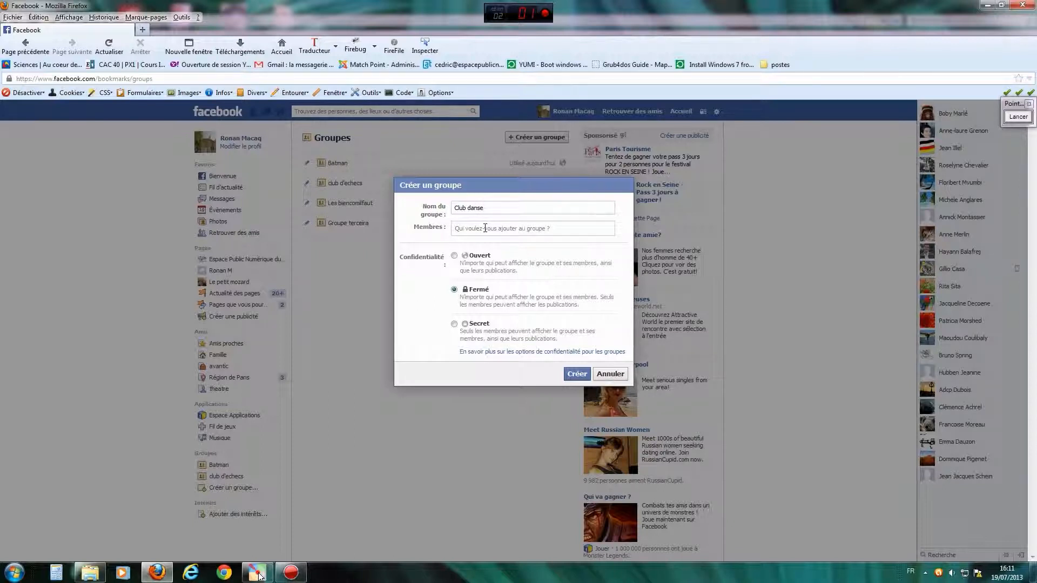
type("r")
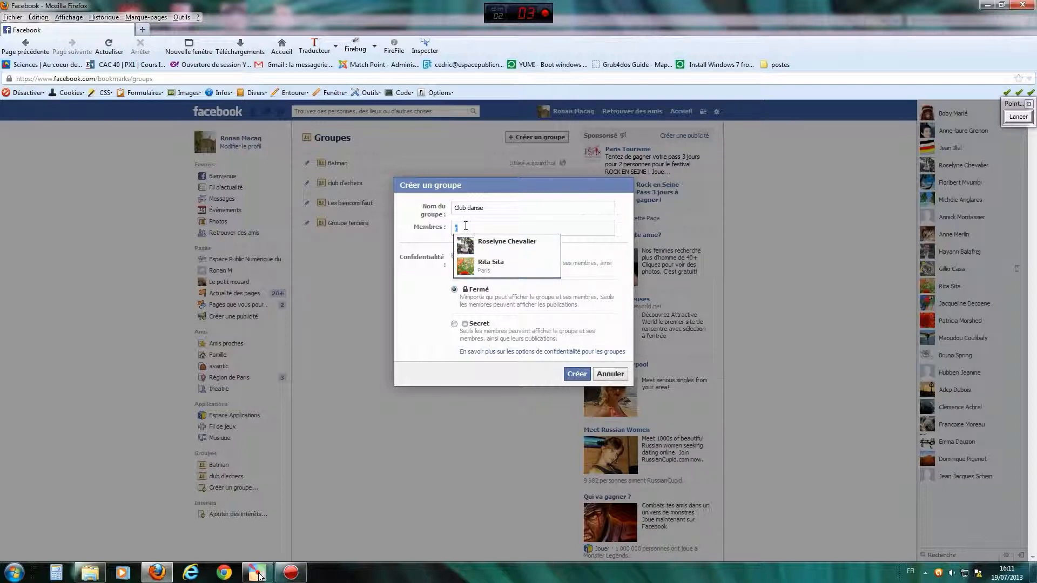
left_click(483, 244)
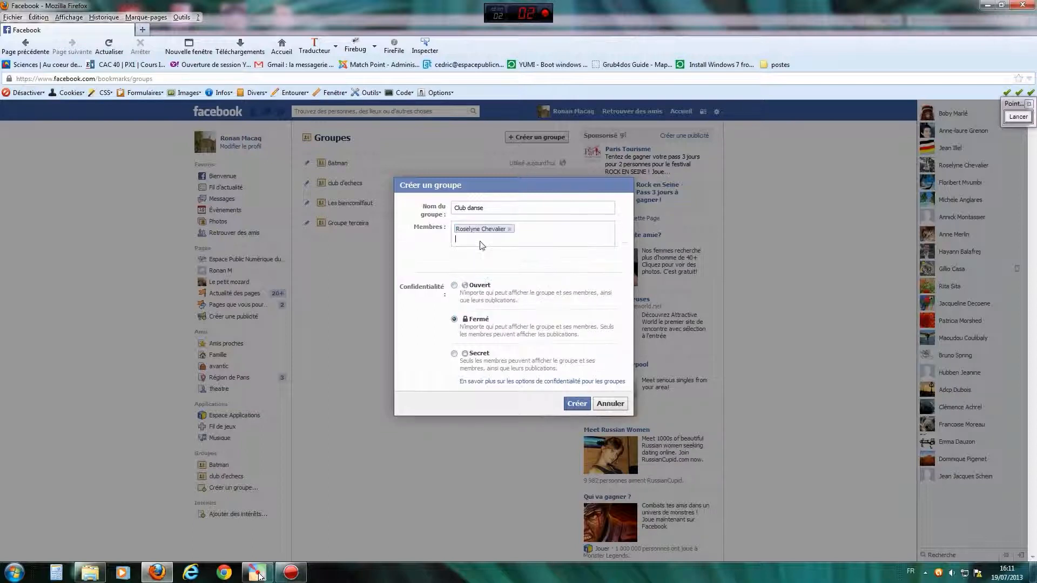
left_click(509, 229)
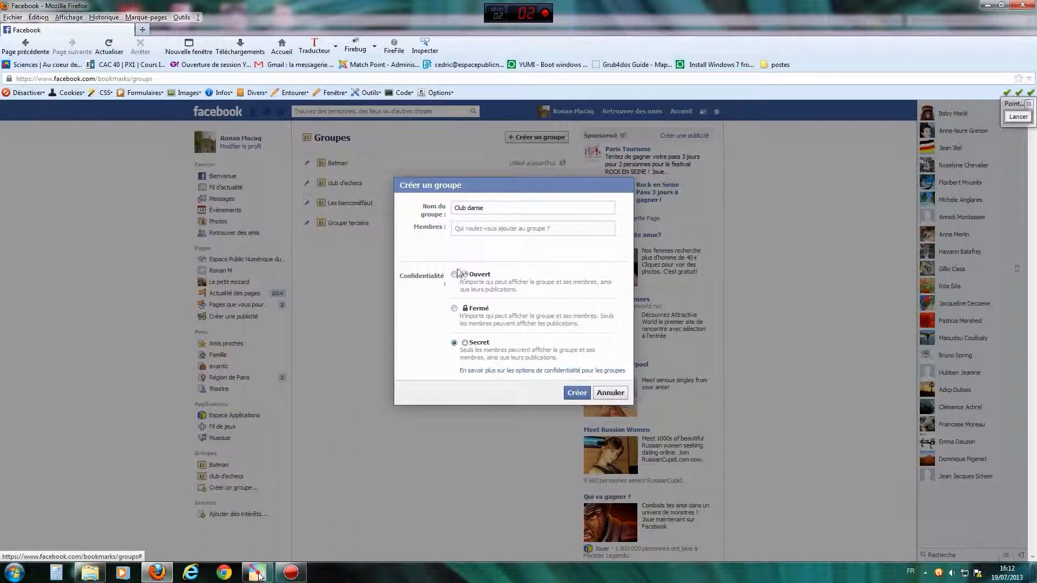
Create the Club danse group with Ouvert privacy, one friend as a member and a yellow icon.
left_click(576, 394)
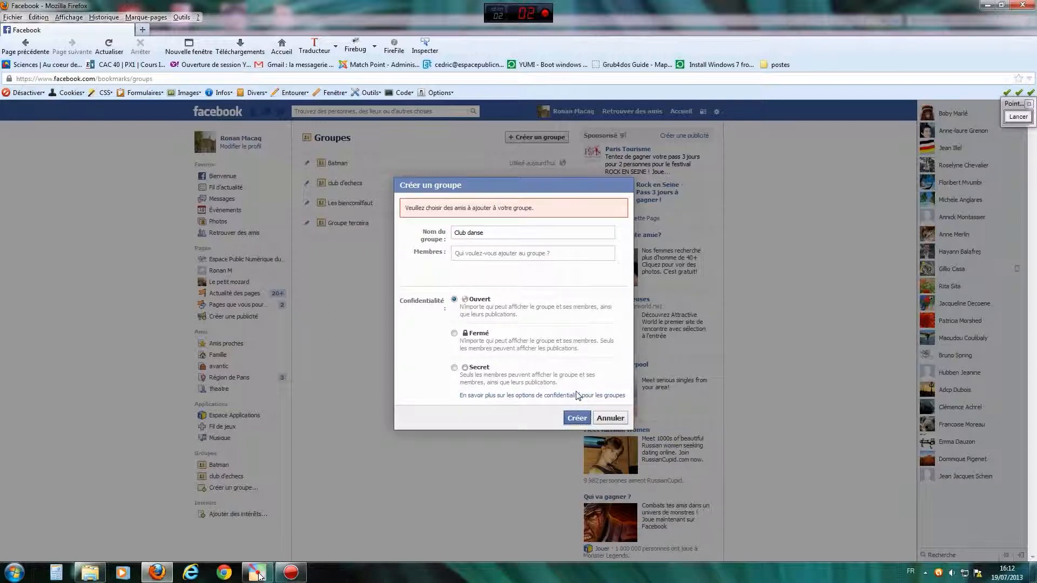
left_click(483, 252)
type("b")
left_click(508, 304)
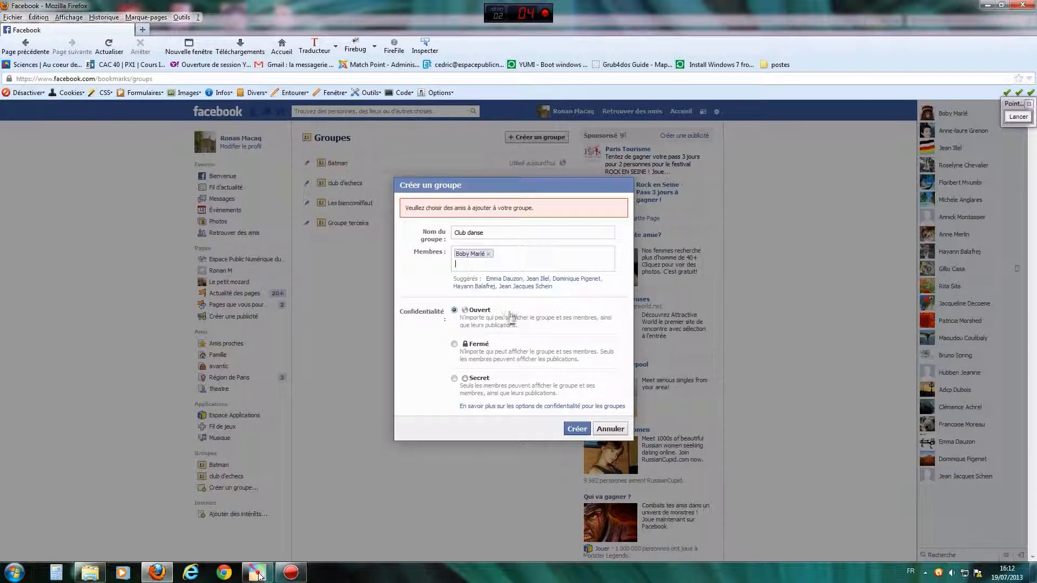
left_click(579, 430)
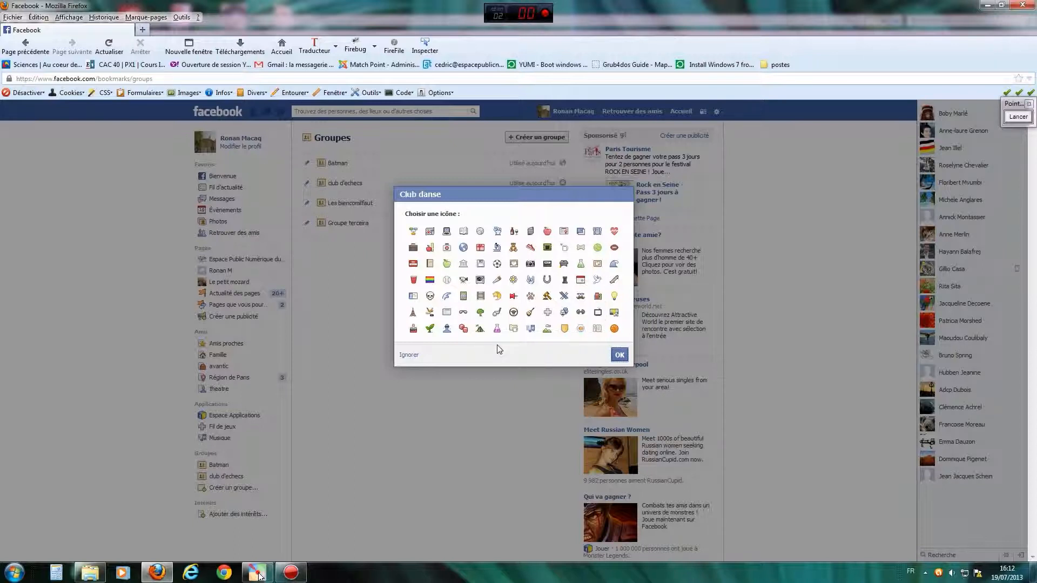
left_click(496, 296)
left_click(619, 355)
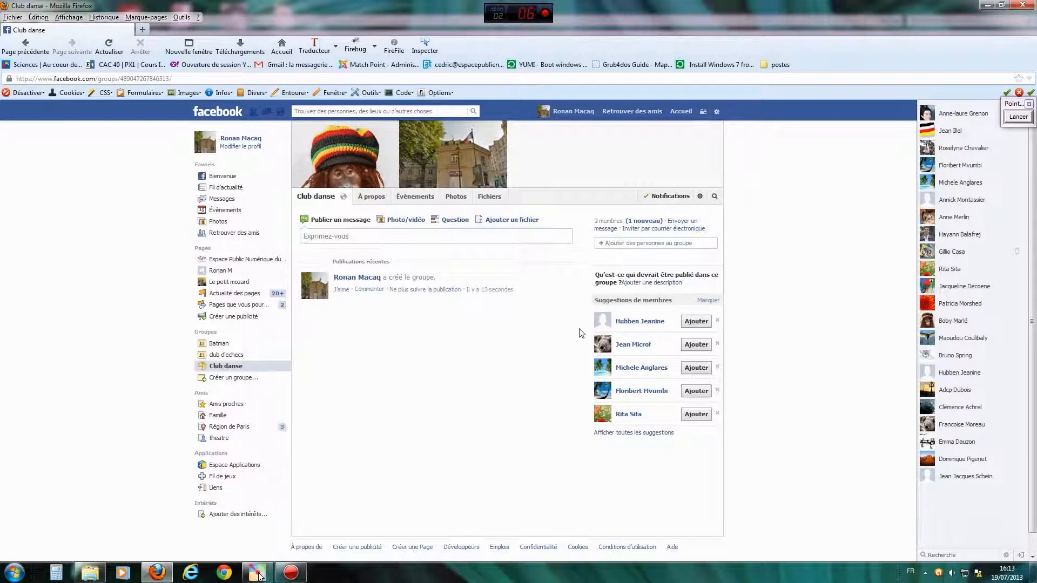
Point a red arrow at the Batman group in the Groupes sidebar section and open the full groups list.
left_click(1016, 118)
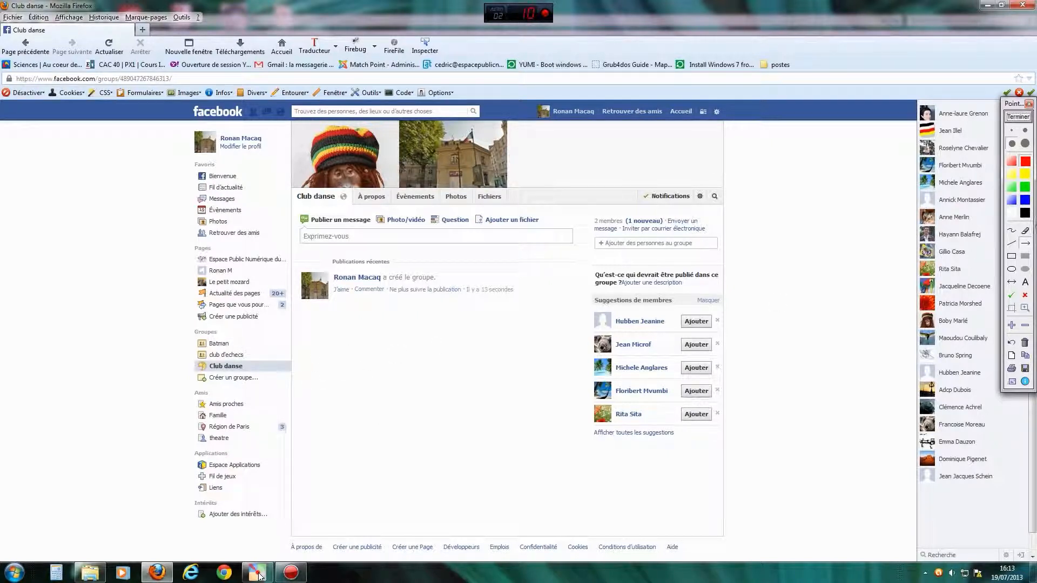
left_click_drag(354, 363, 234, 346)
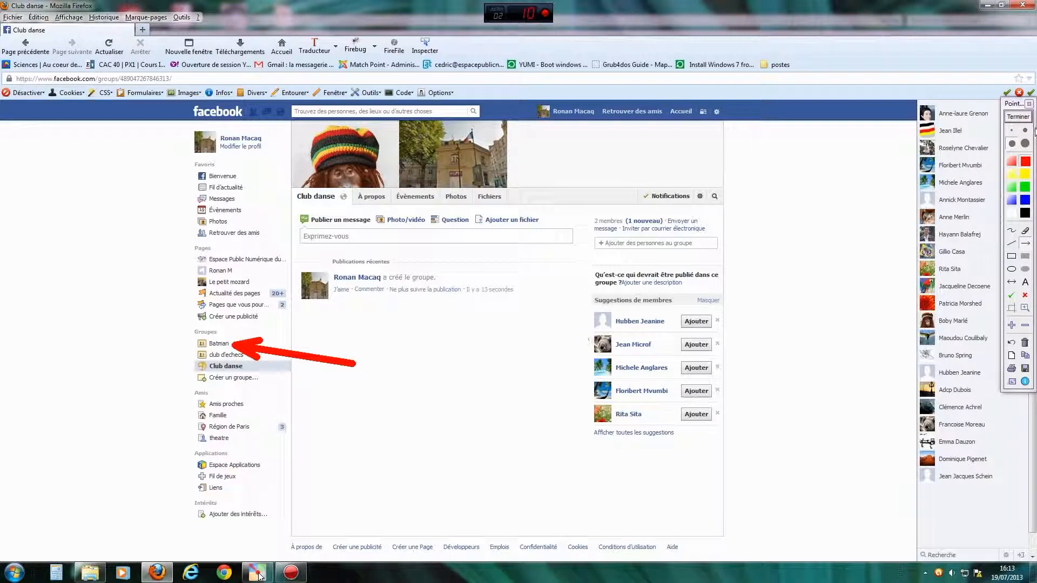
left_click(1019, 118)
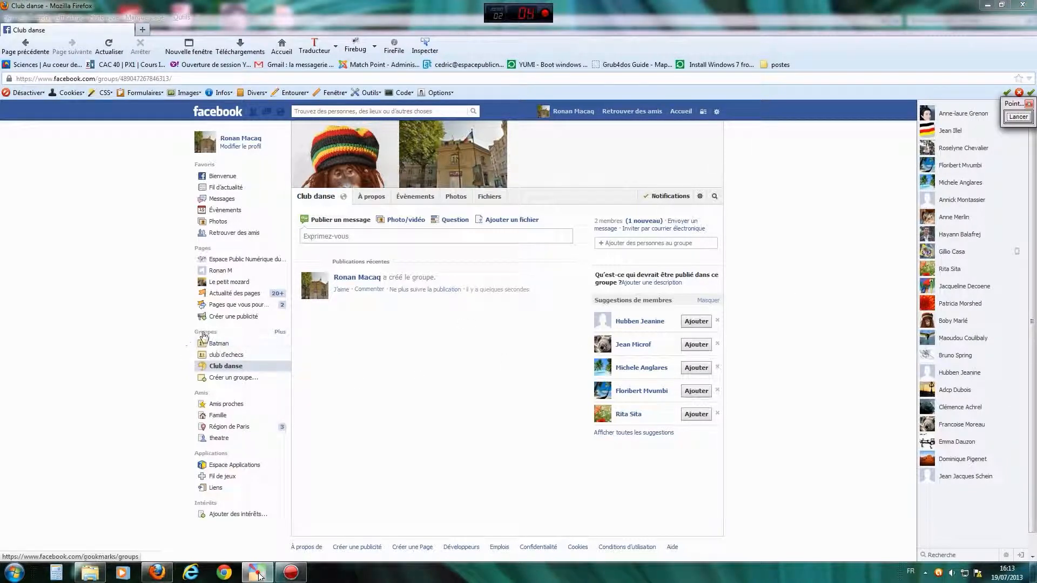
left_click(203, 333)
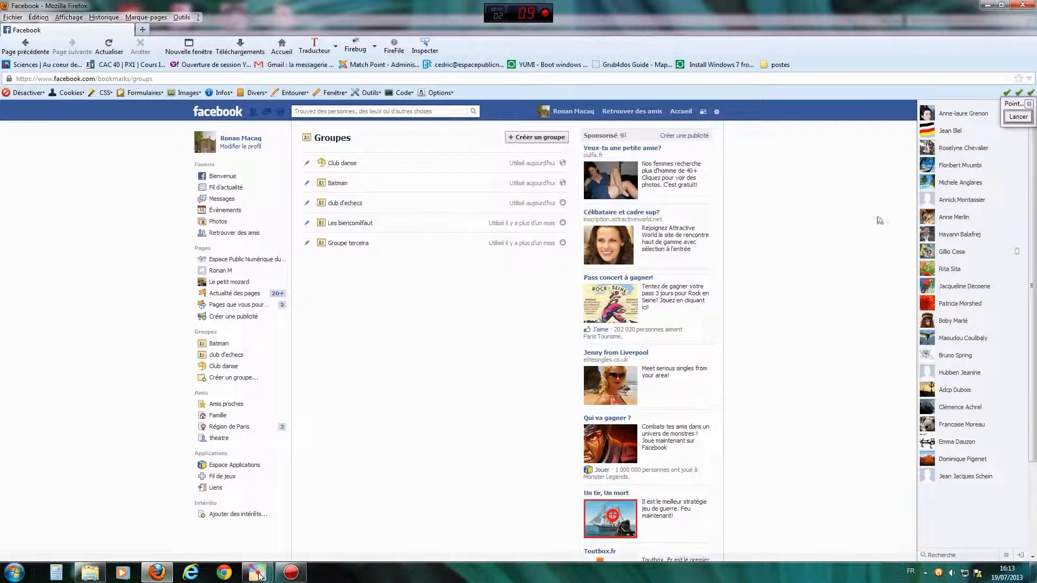
Annotate the groups list with a red arrow at Batman and two red freehand strokes beside the privacy icons.
left_click(1018, 117)
left_click_drag(437, 267, 344, 190)
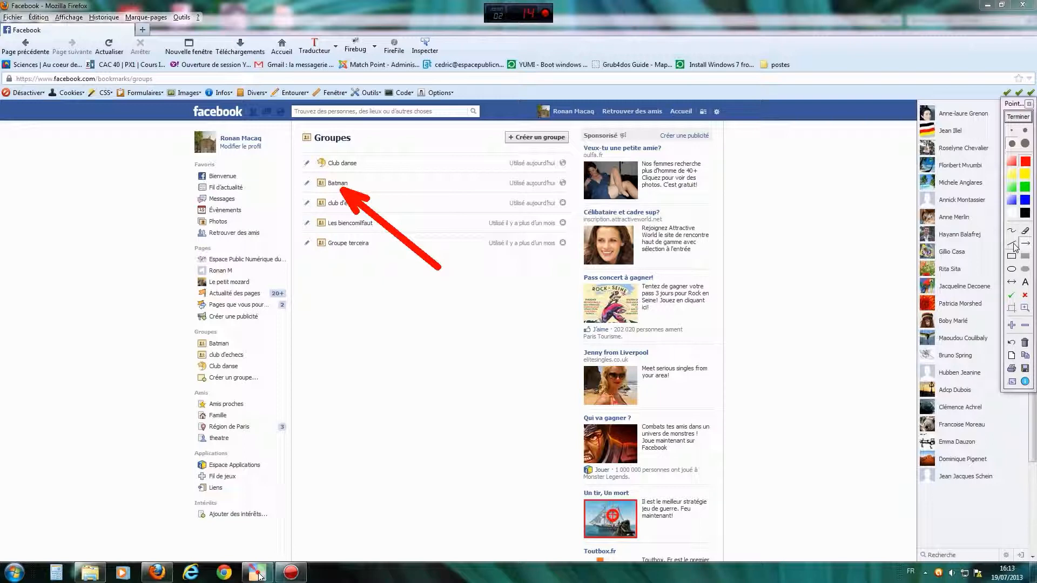
left_click(1013, 243)
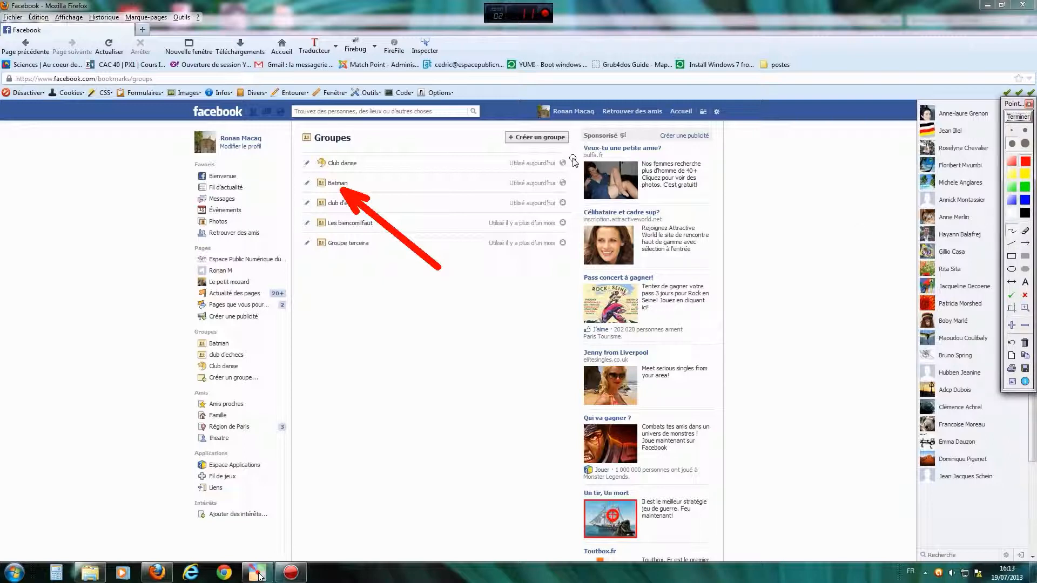
left_click_drag(571, 157, 574, 194)
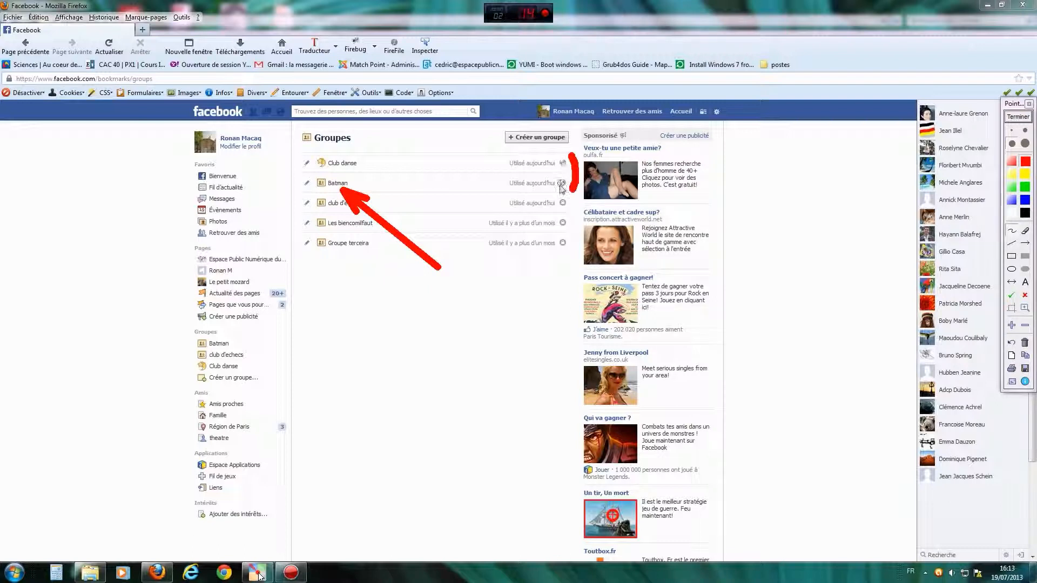
left_click_drag(573, 204, 575, 249)
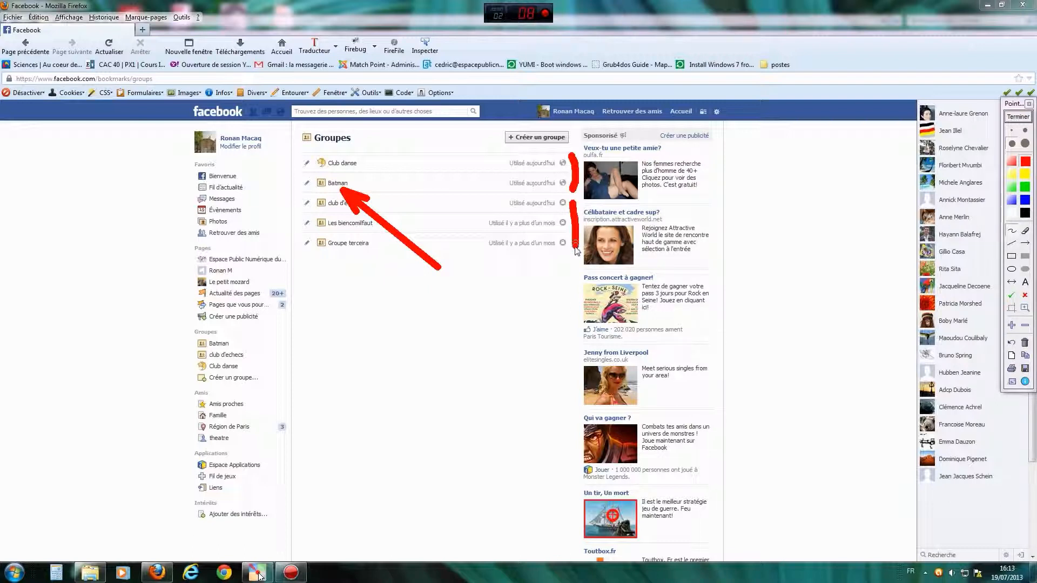
left_click(1017, 117)
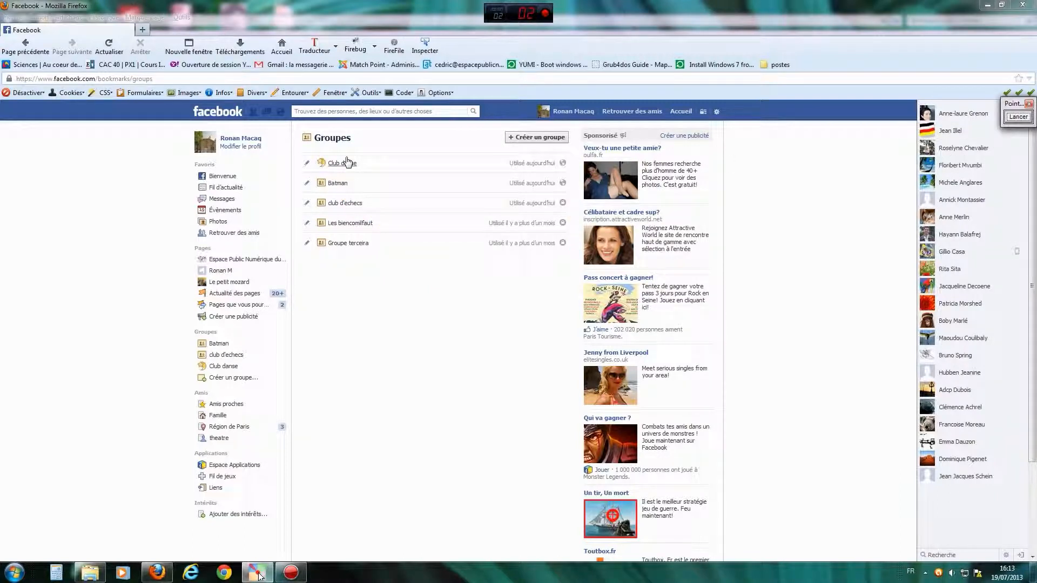
Open the Batman group and temporarily circle its publications area with a red freehand outline.
left_click(337, 184)
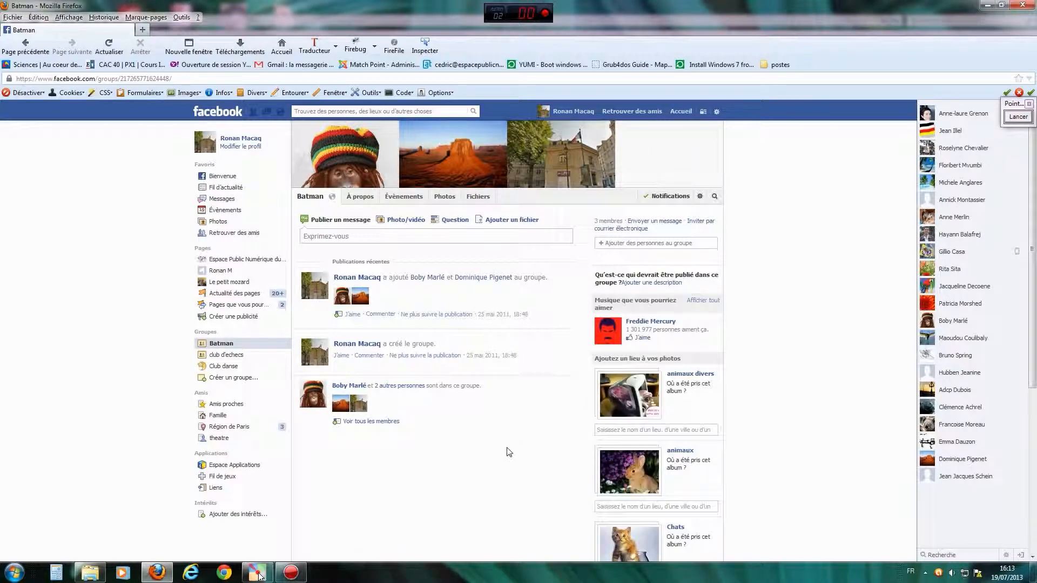
left_click(1018, 118)
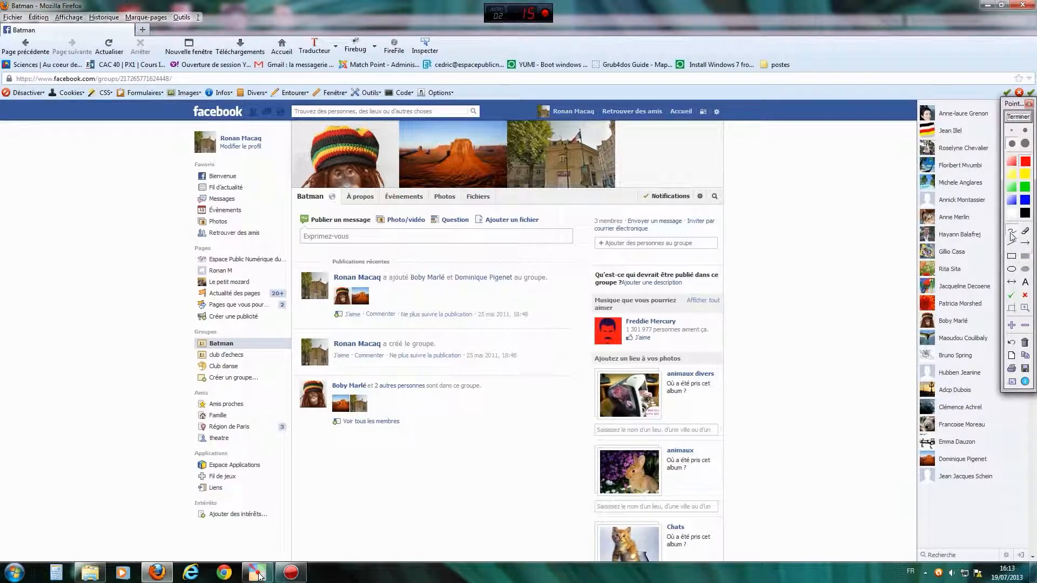
left_click(1013, 234)
mouse_move(566, 209)
left_mouse_down()
mouse_move(366, 211)
mouse_move(282, 228)
mouse_move(289, 444)
mouse_move(543, 449)
mouse_move(583, 332)
mouse_move(593, 238)
mouse_move(560, 210)
left_mouse_up()
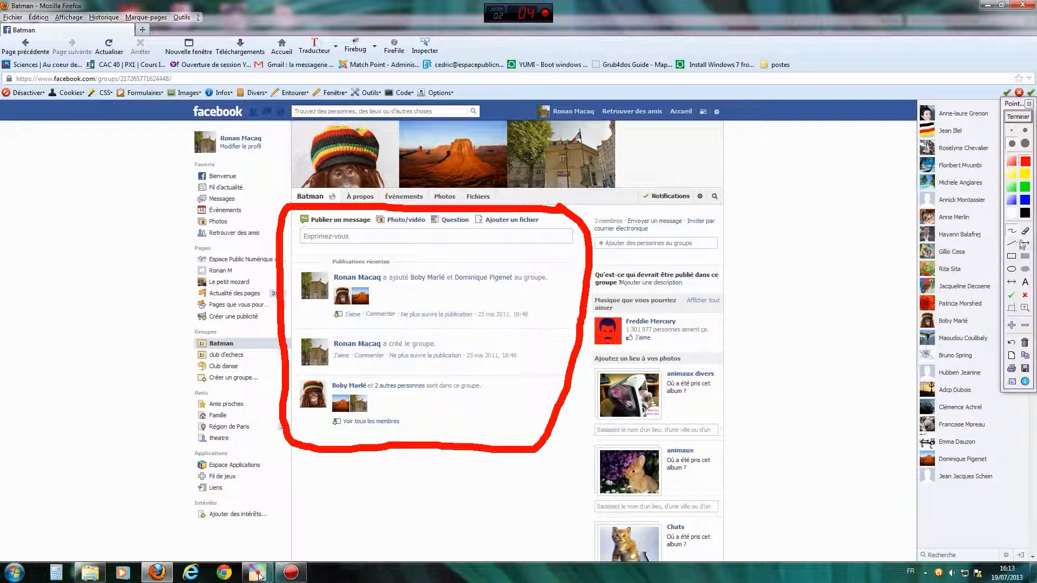
left_click(1024, 342)
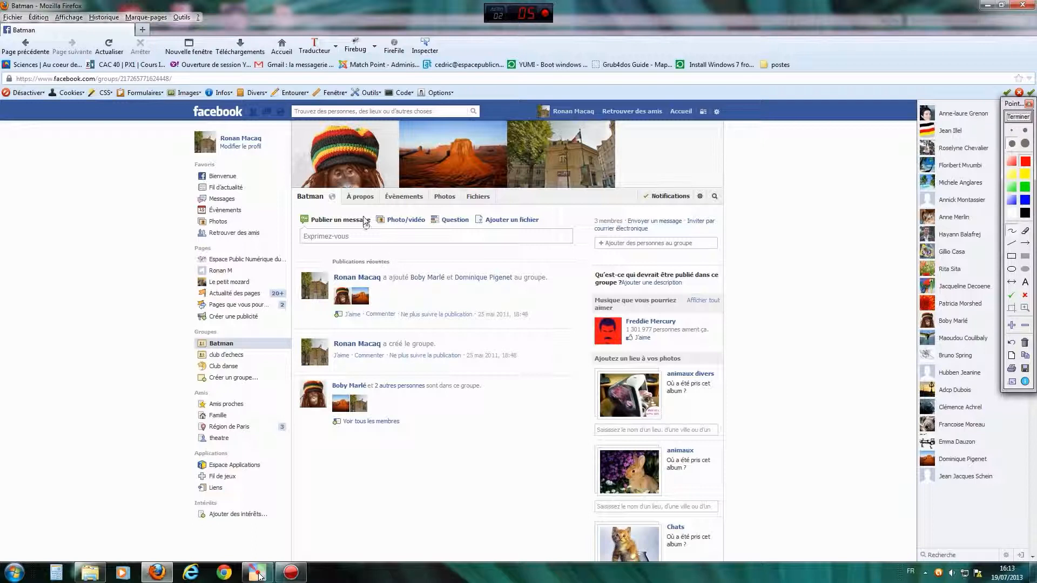
Point a red arrow at À propos in the Batman group and open that section.
left_click(1025, 244)
left_click_drag(416, 289, 370, 205)
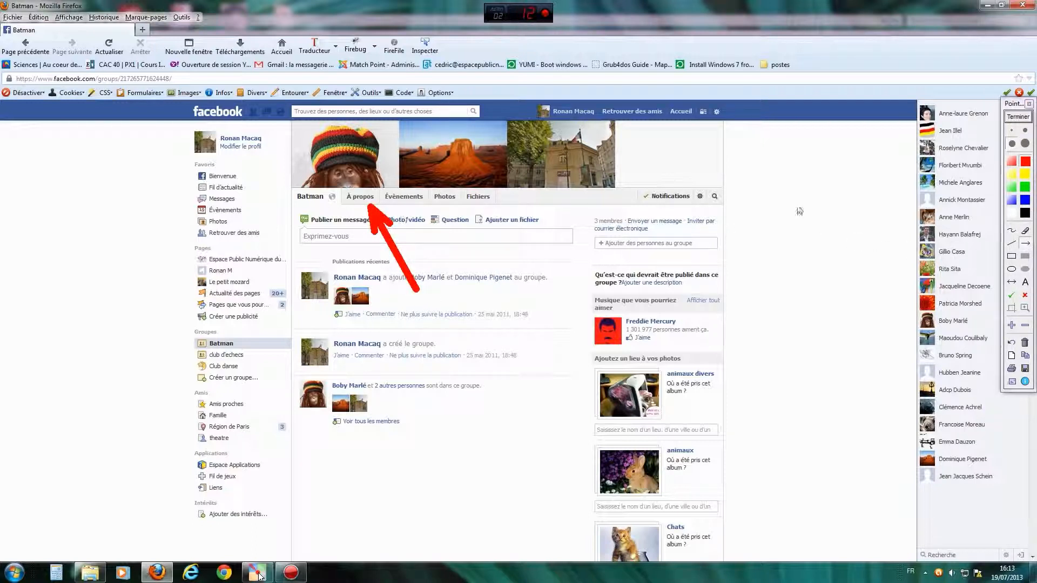
left_click(1017, 116)
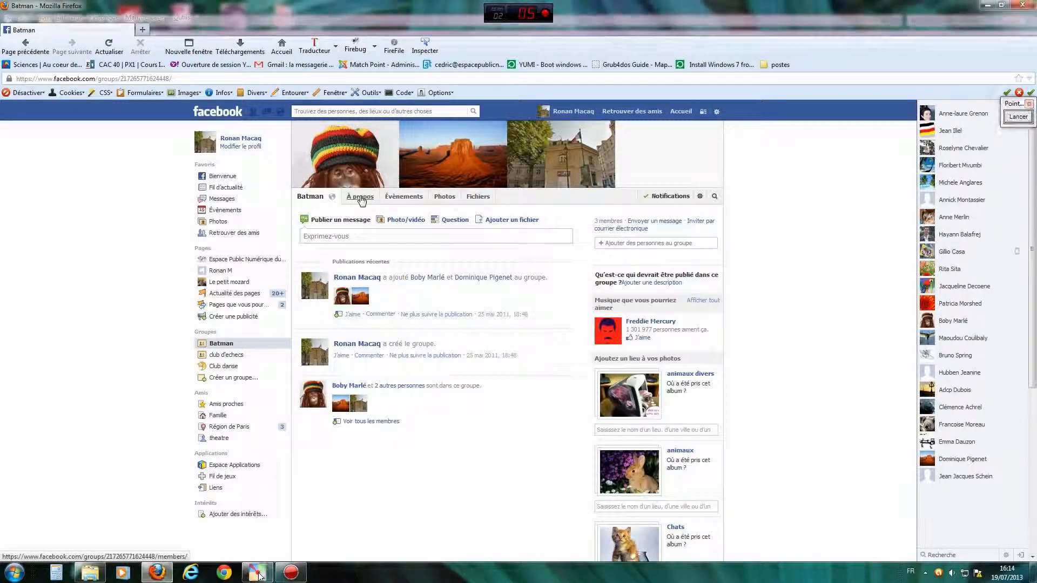
left_click(360, 198)
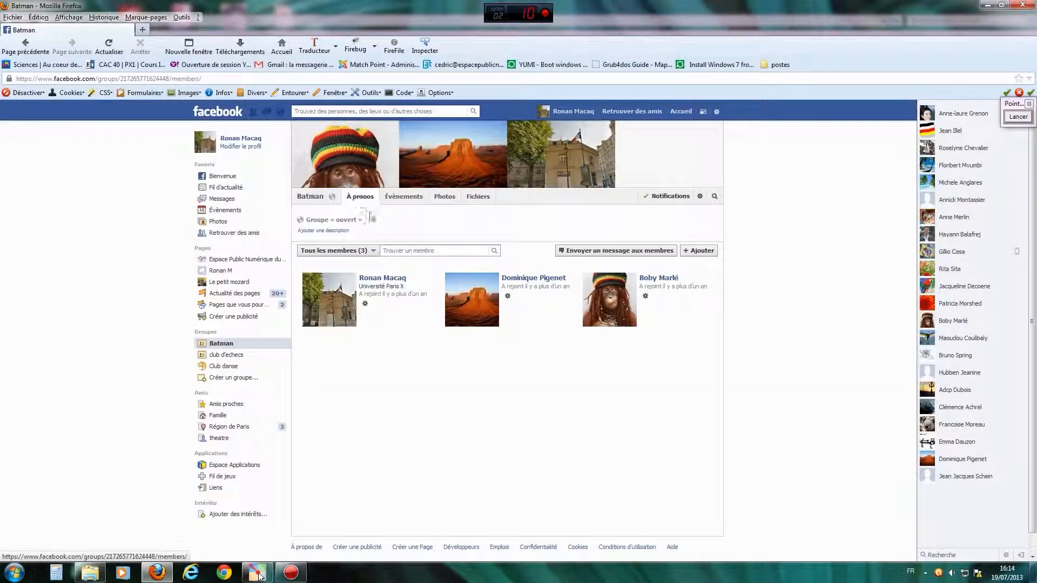
Annotate the Groupe « ouvert » privacy label with a red arrow and end the annotation.
mouse_move(343, 222)
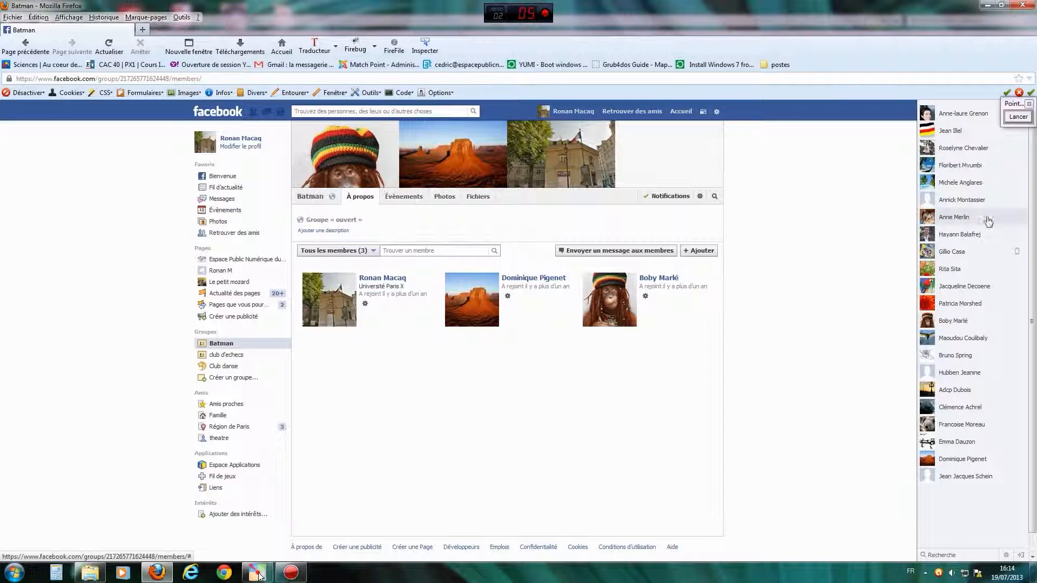
left_click(1018, 116)
left_click(1024, 243)
left_click_drag(526, 219, 372, 225)
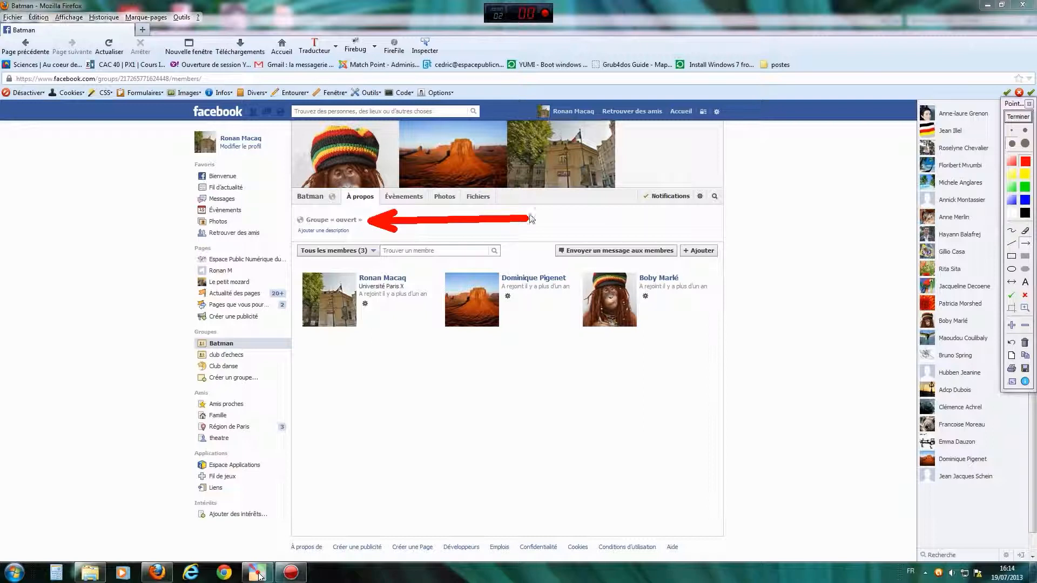
left_click(1020, 118)
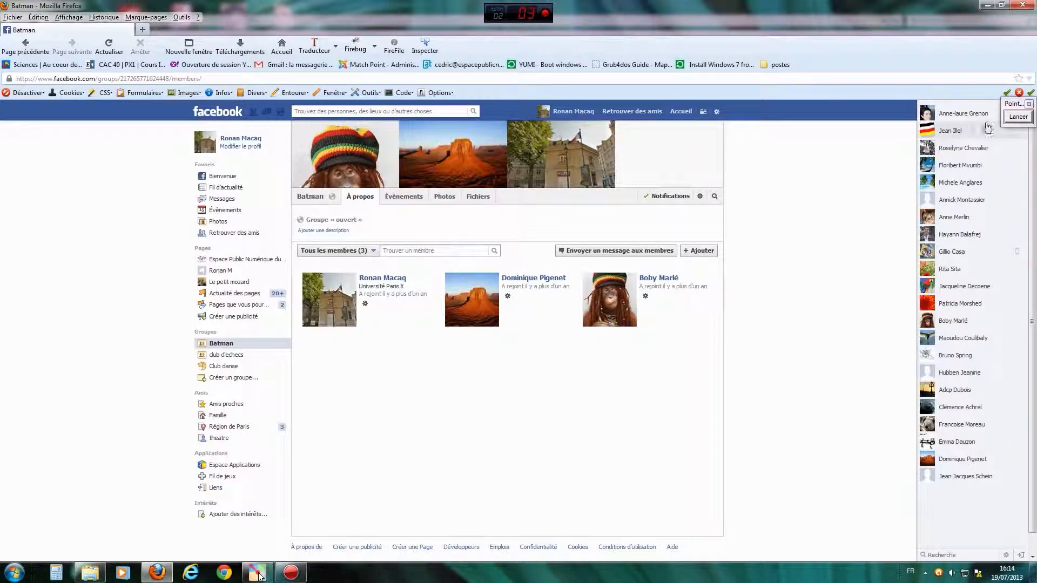
Annotate the Ajouter une description link of the Batman group with a red arrow and end the annotation.
left_click(1013, 117)
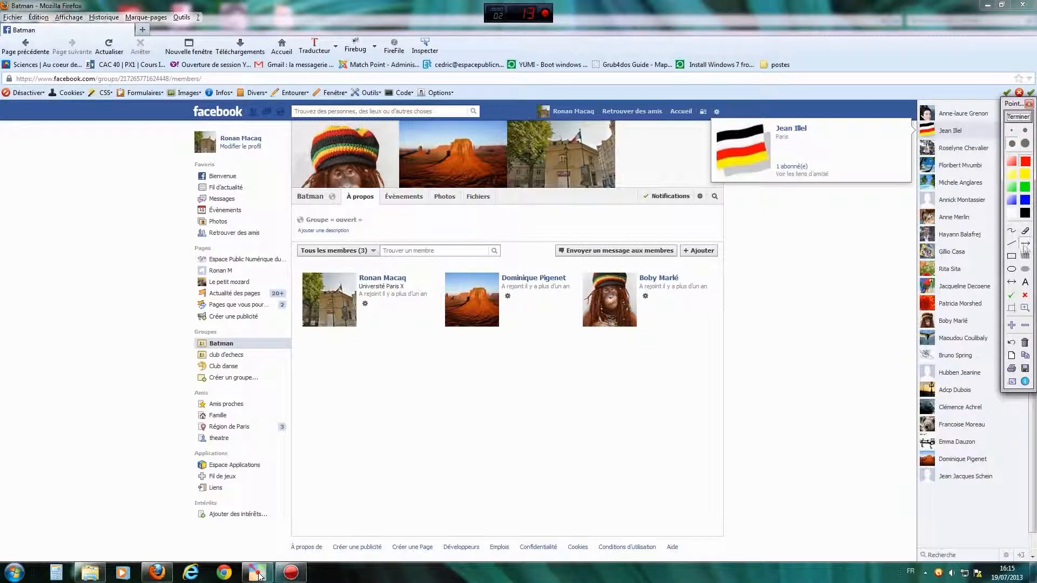
left_click(1026, 244)
left_click_drag(465, 221, 352, 231)
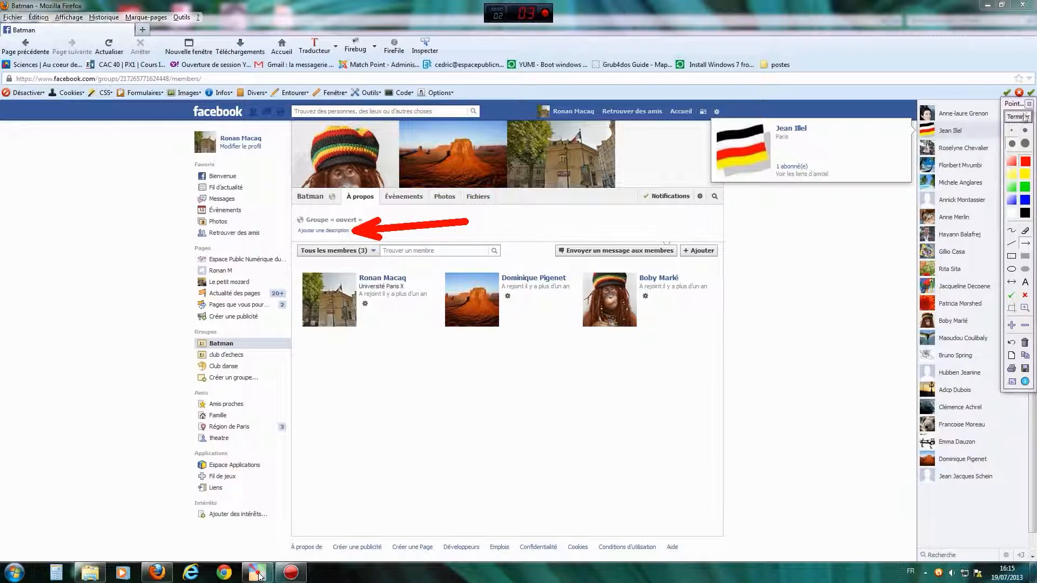
left_click(1018, 117)
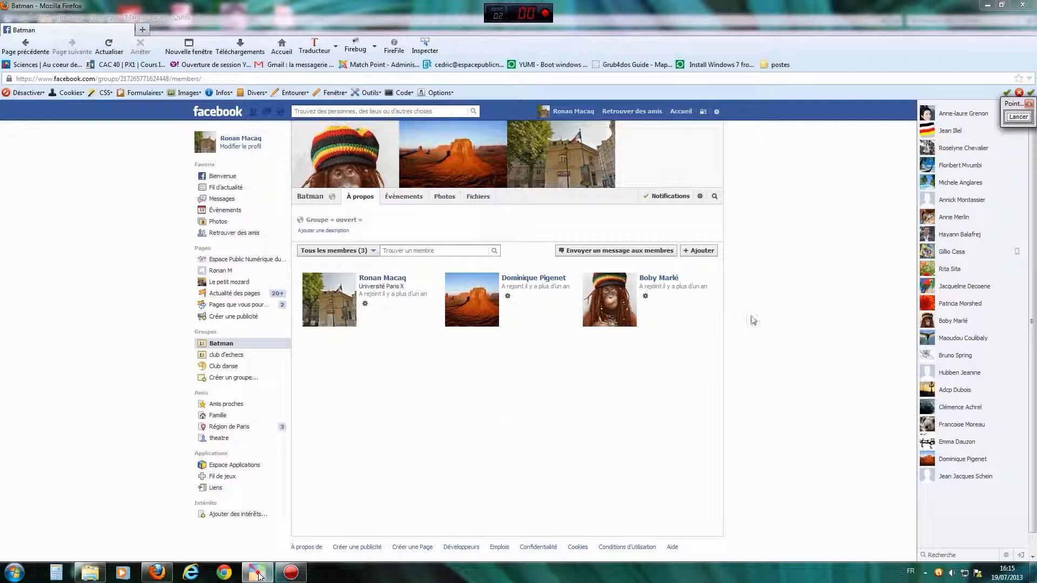
Circle the Batman group's member list with a red freehand outline and end the annotation.
left_click(1018, 116)
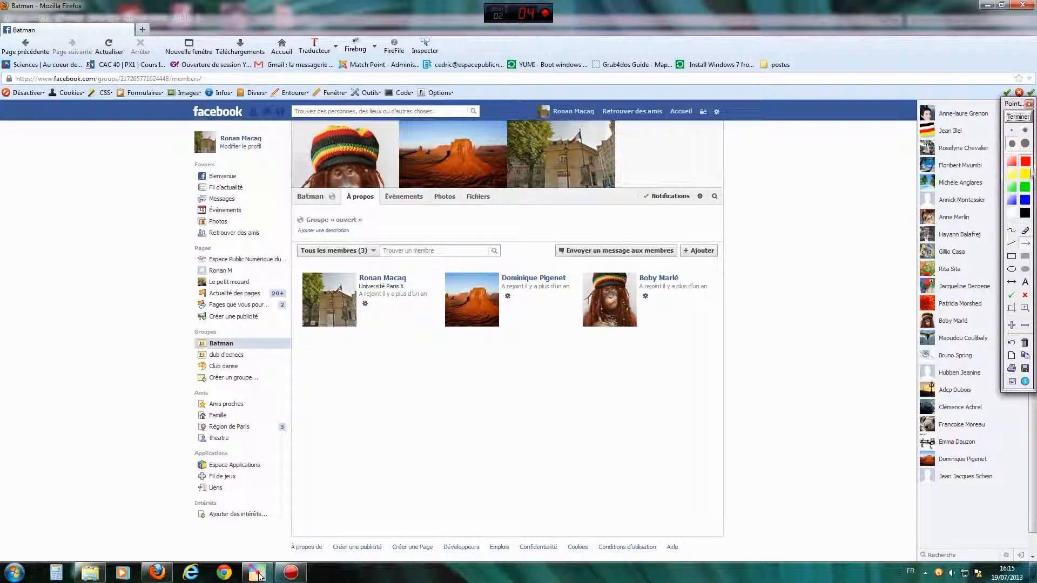
left_click(1012, 230)
mouse_move(724, 274)
left_mouse_down()
mouse_move(320, 264)
mouse_move(306, 268)
mouse_move(296, 303)
mouse_move(468, 354)
mouse_move(707, 335)
mouse_move(730, 277)
left_mouse_up()
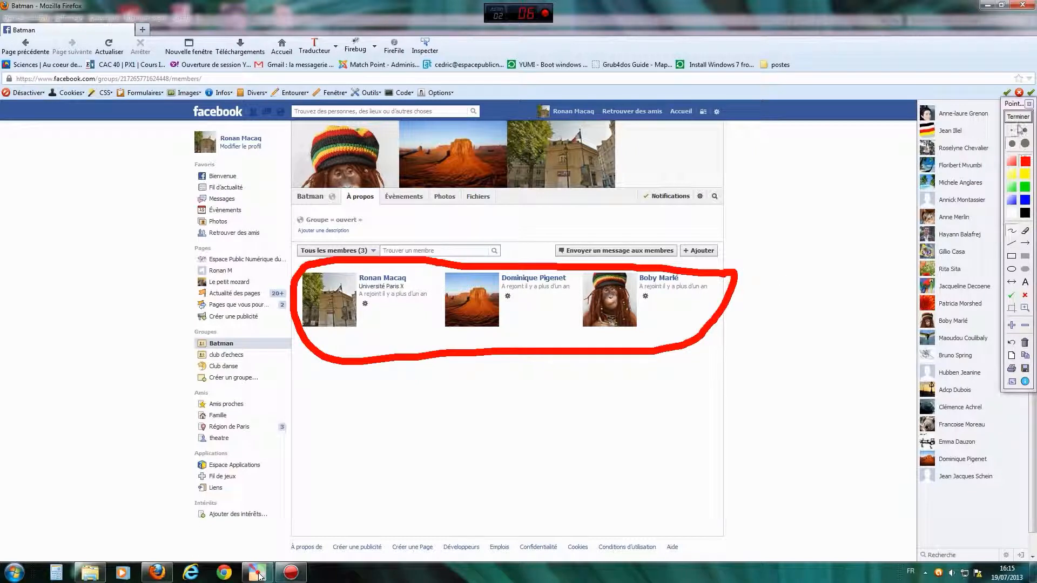
left_click(1018, 118)
Annotate the Ajouter option above the Batman group's member list with a red arrow and end the annotation.
left_click(1028, 119)
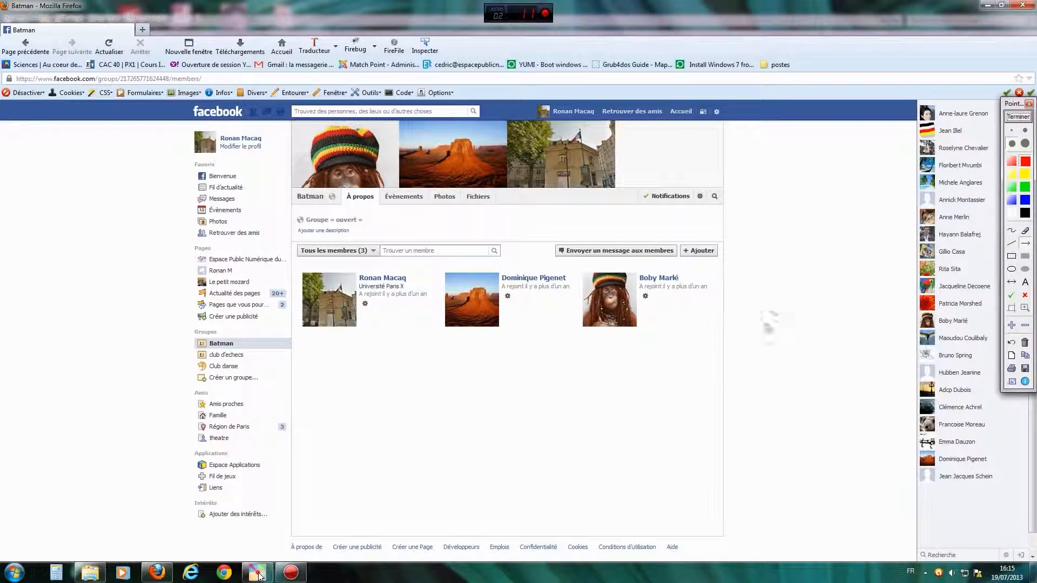
left_click_drag(729, 289, 704, 256)
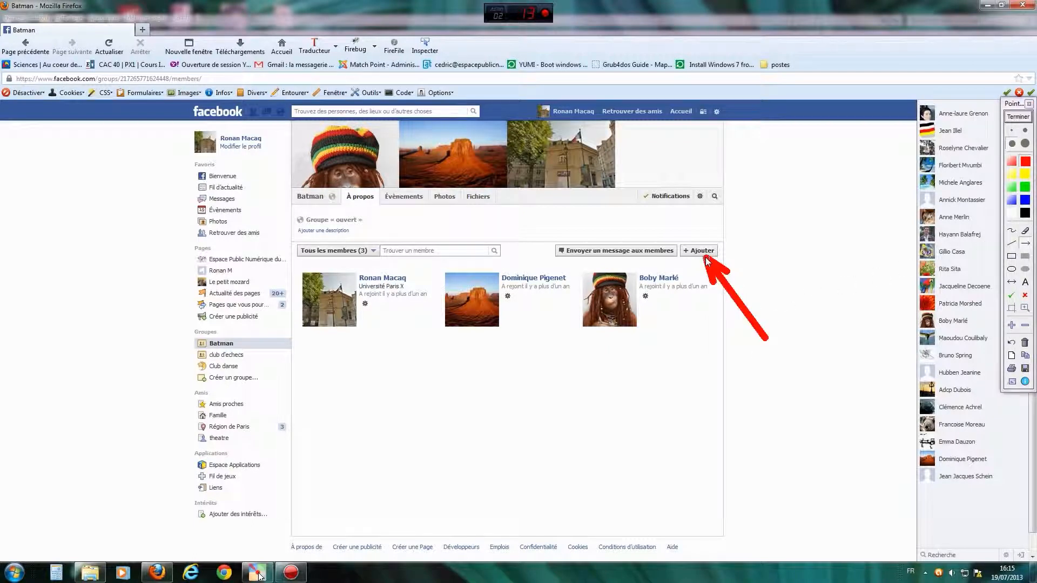
left_click(1018, 118)
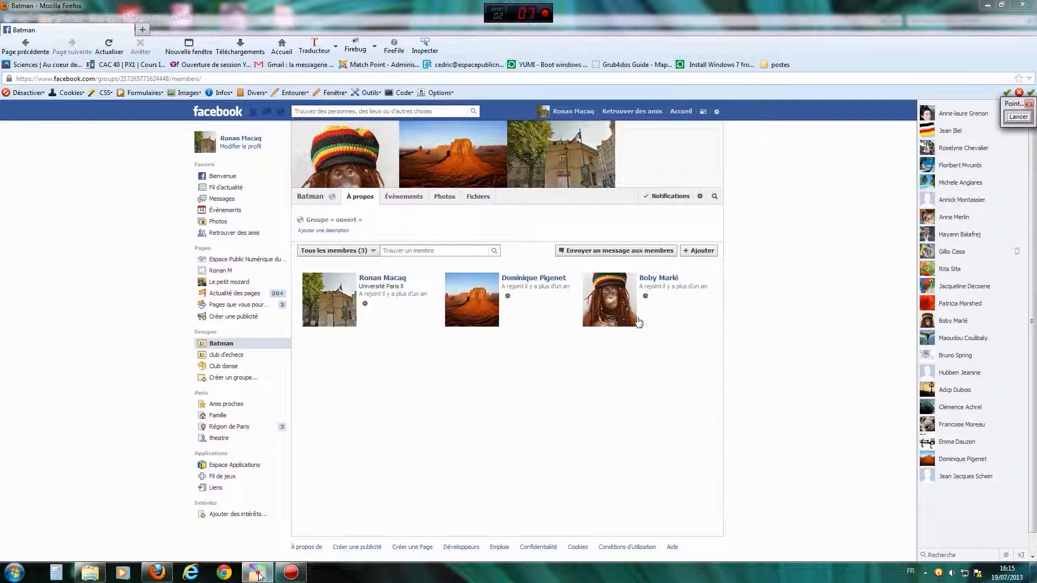
Point a red arrow at the settings gear of the third group member and end the annotation.
left_click(1017, 116)
left_click_drag(671, 385, 645, 300)
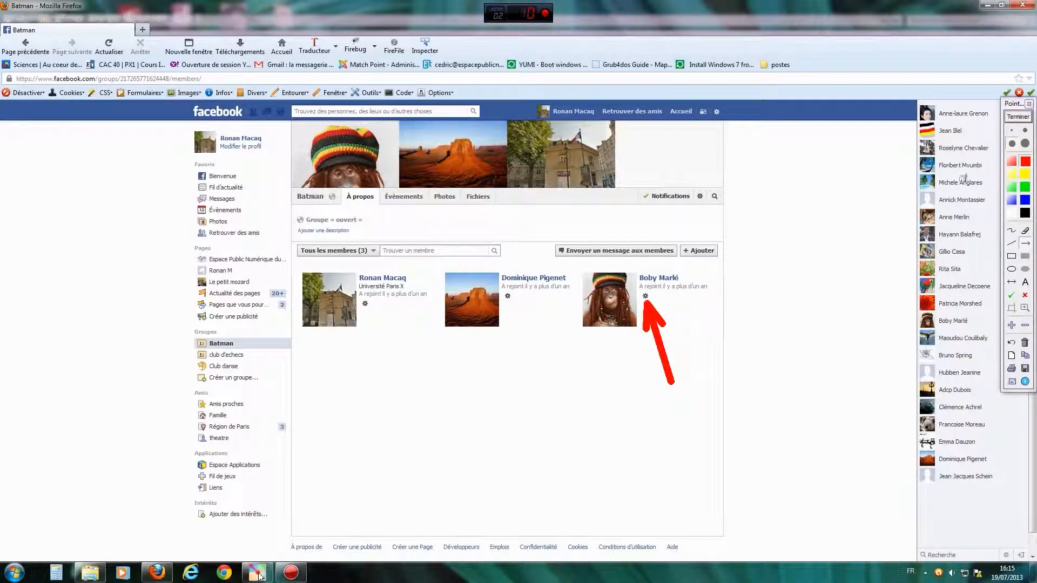
left_click(1016, 117)
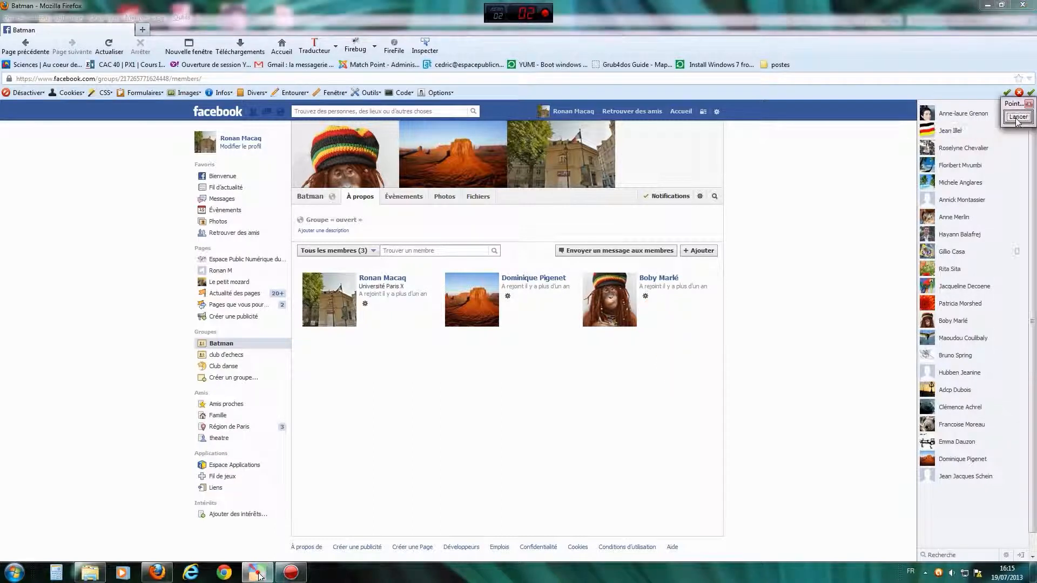
View the third member's administration options and the Tous les membres filter choices without selecting any.
left_click(645, 297)
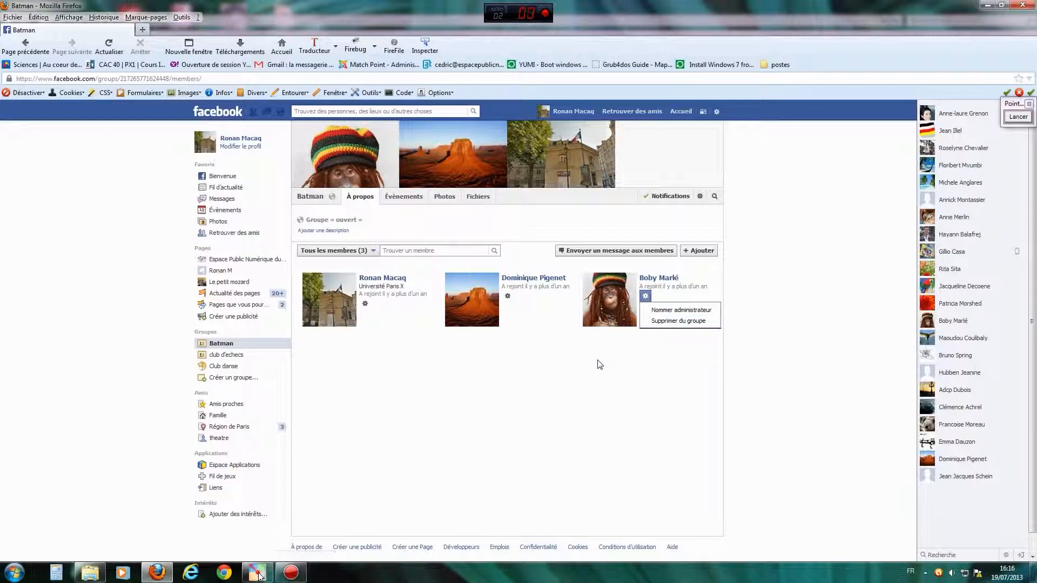
left_click(578, 370)
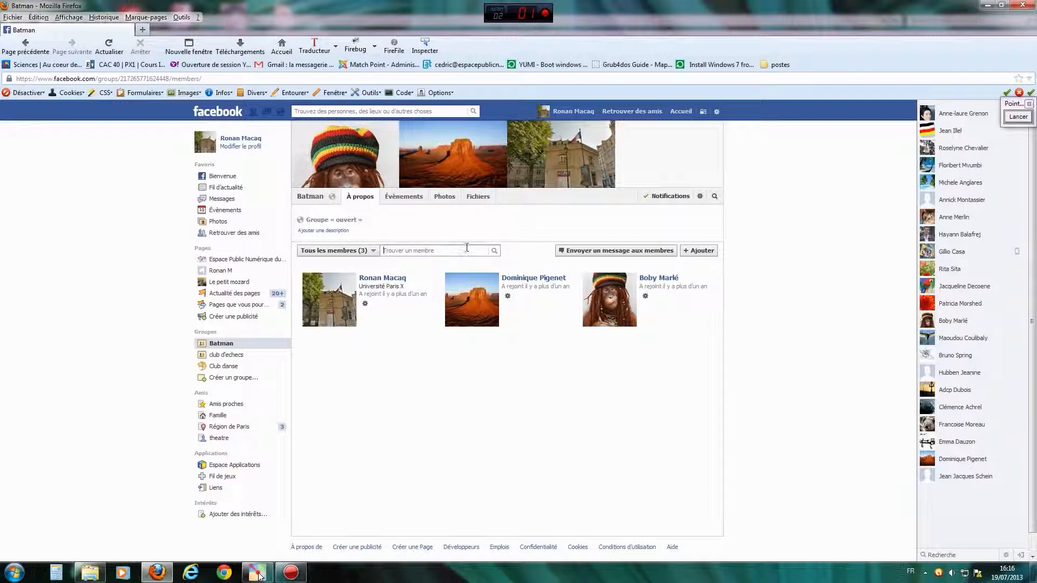
left_click(371, 253)
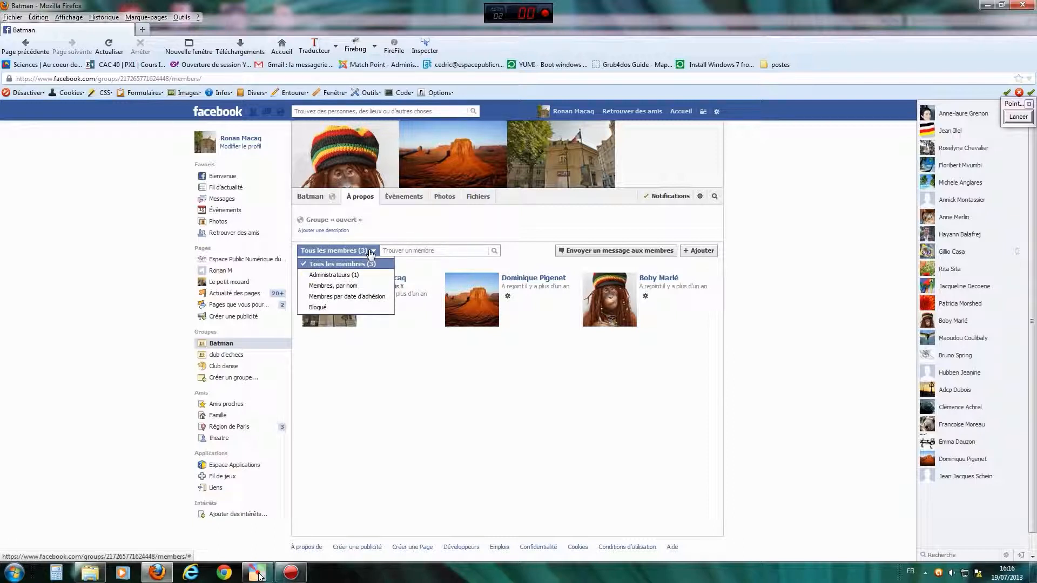
left_click(370, 253)
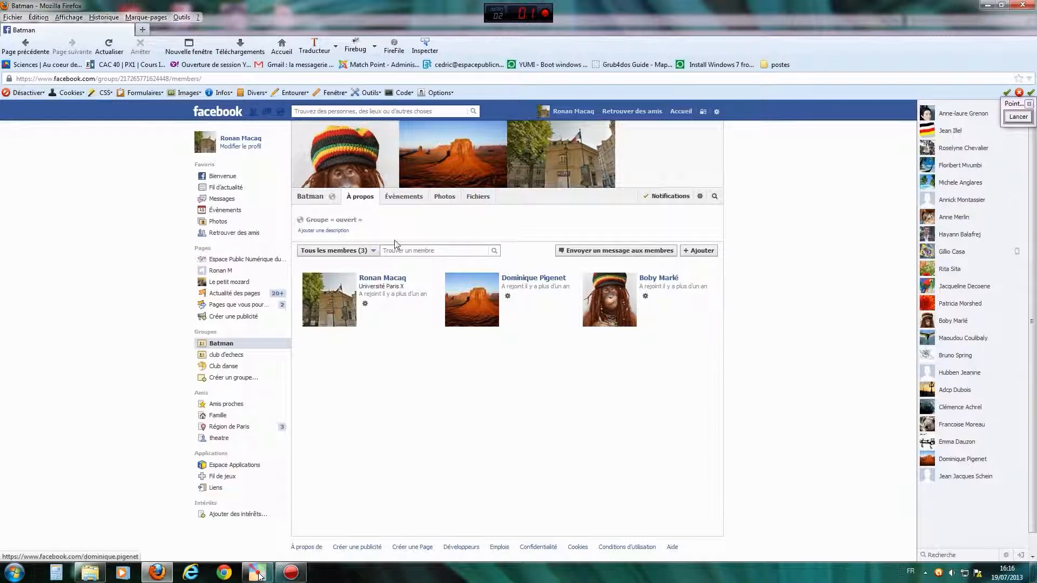
Open the Batman group's Évènements section and annotate Créer un évènement with a red arrow, ending the annotation.
left_click(405, 199)
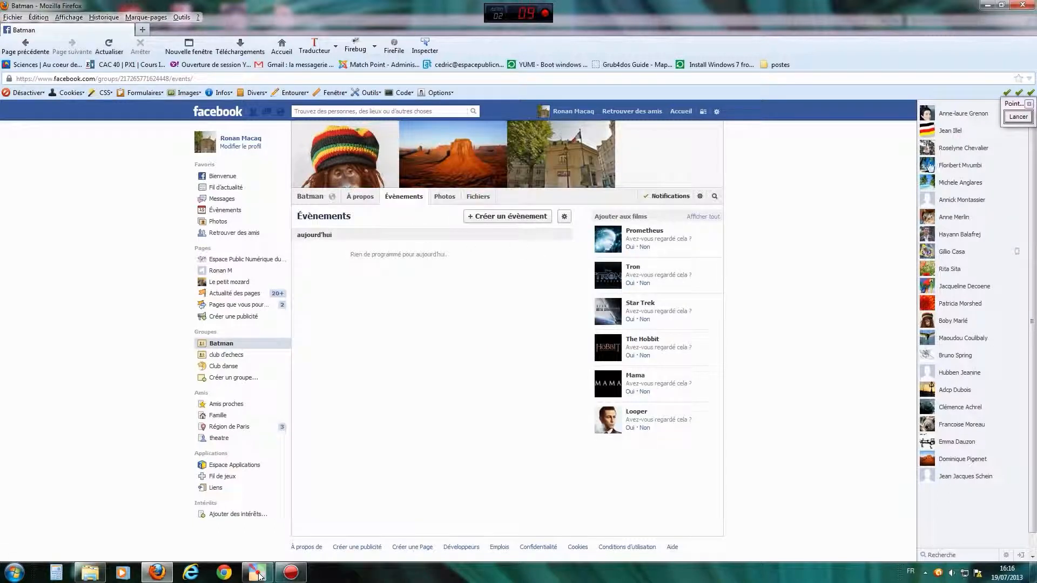
left_click(1018, 117)
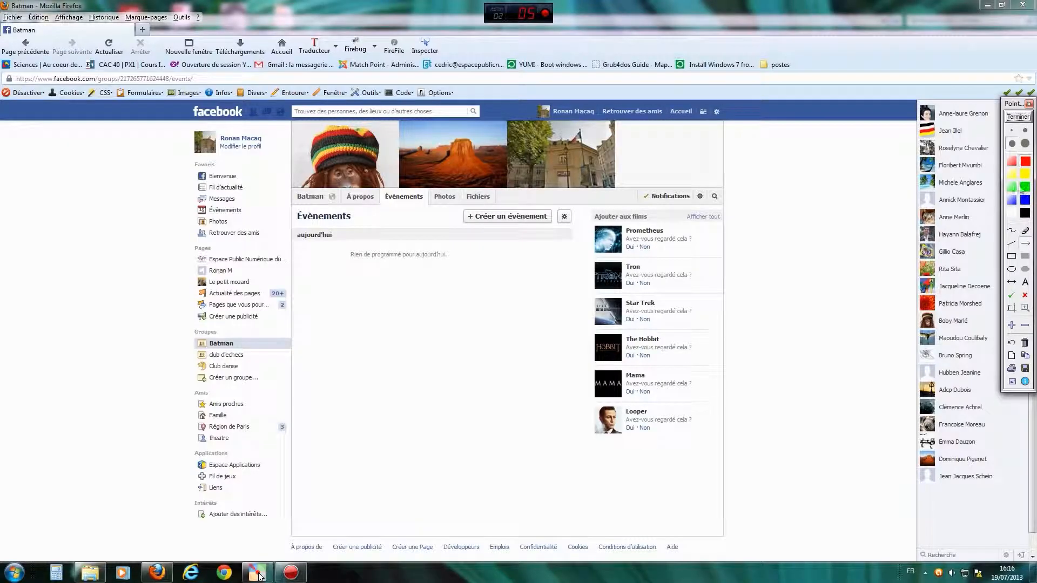
left_click(1025, 245)
left_click_drag(473, 312, 509, 225)
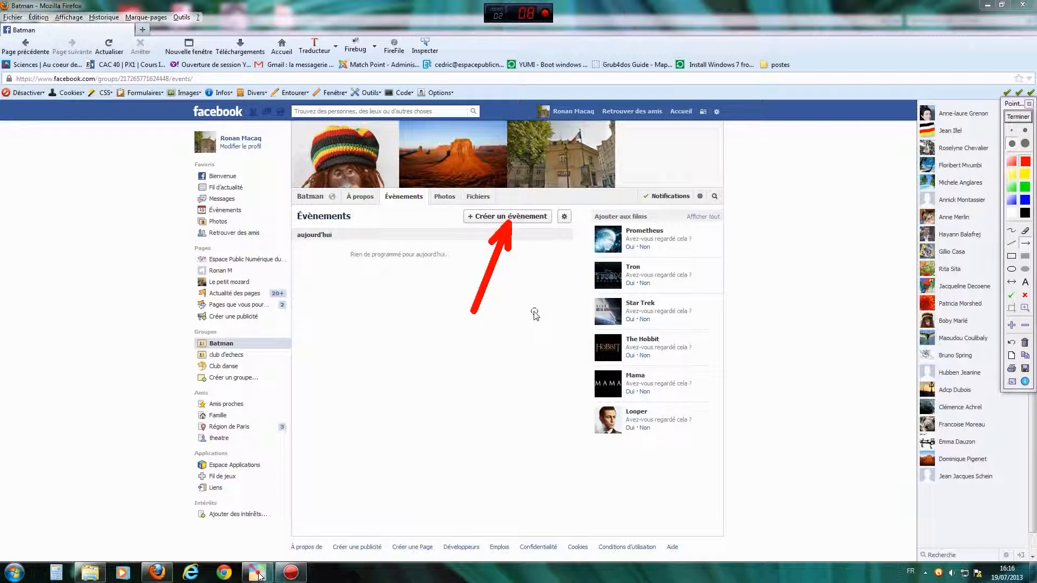
left_click(1015, 120)
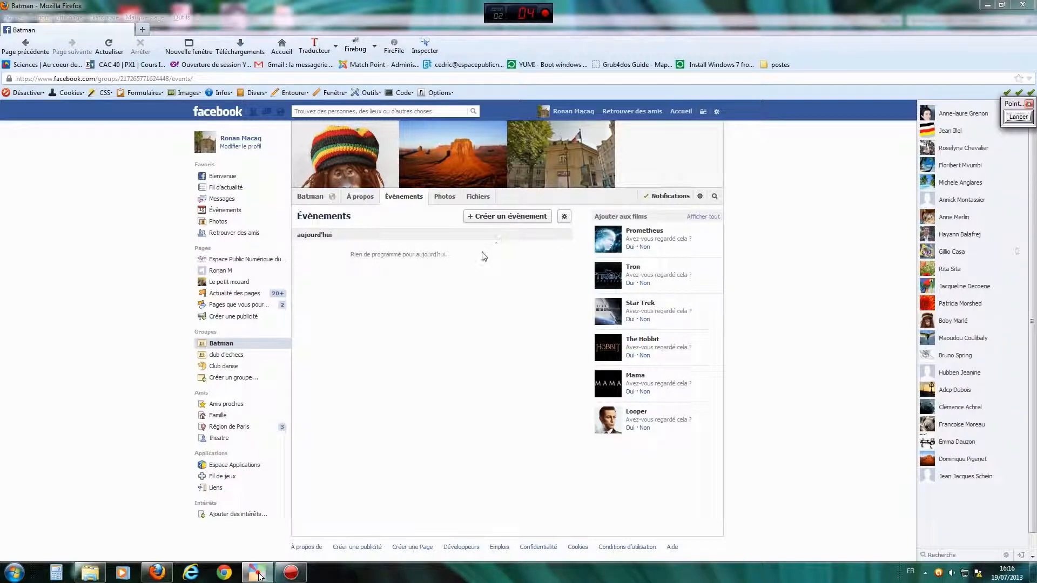
Visit the group's Photos section, and open Fichiers to mark its heading with a temporary red arrow.
left_click(444, 198)
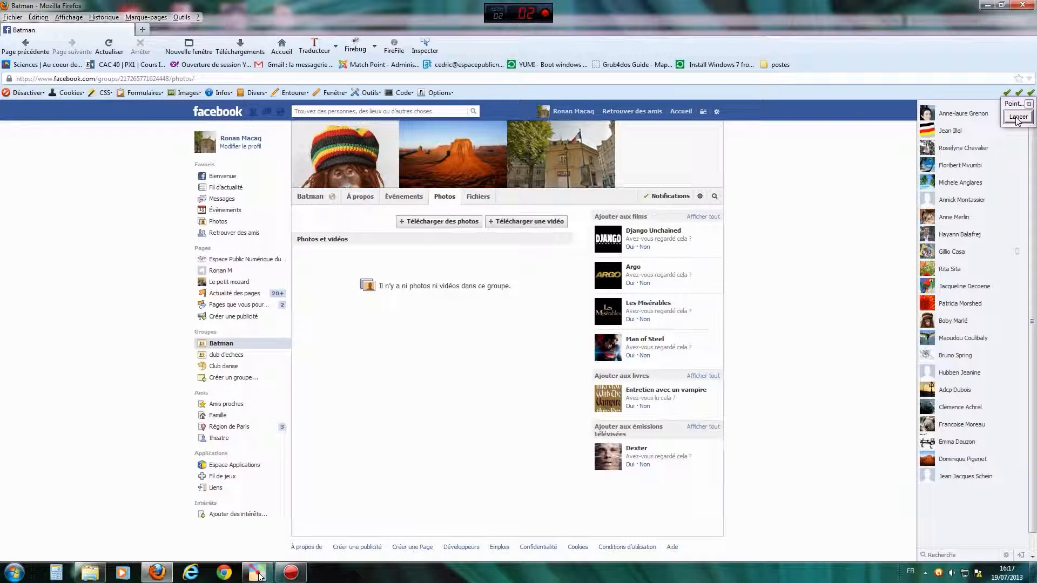
left_click(478, 197)
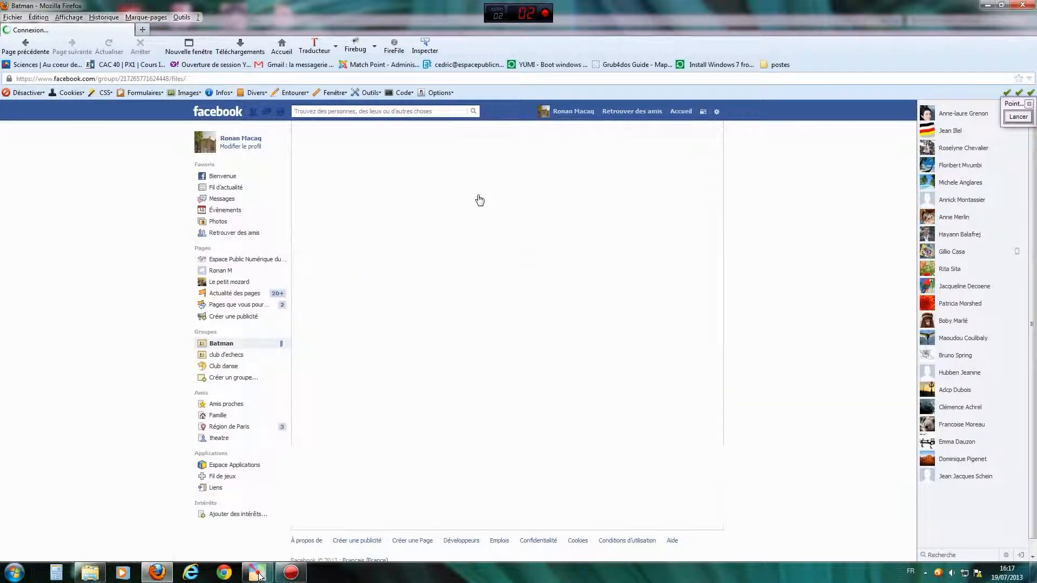
left_click(1017, 117)
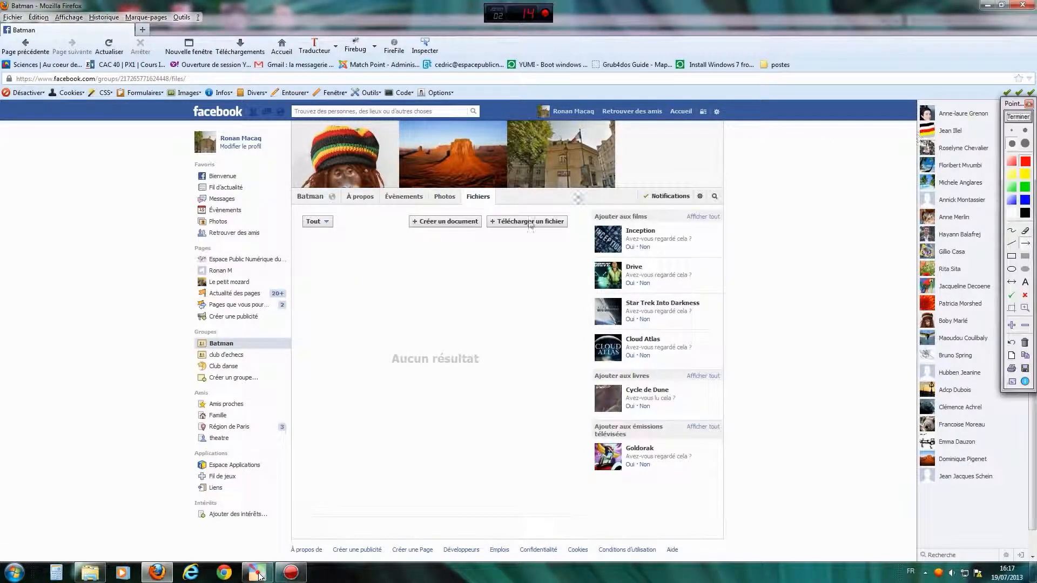
left_click_drag(463, 282, 477, 206)
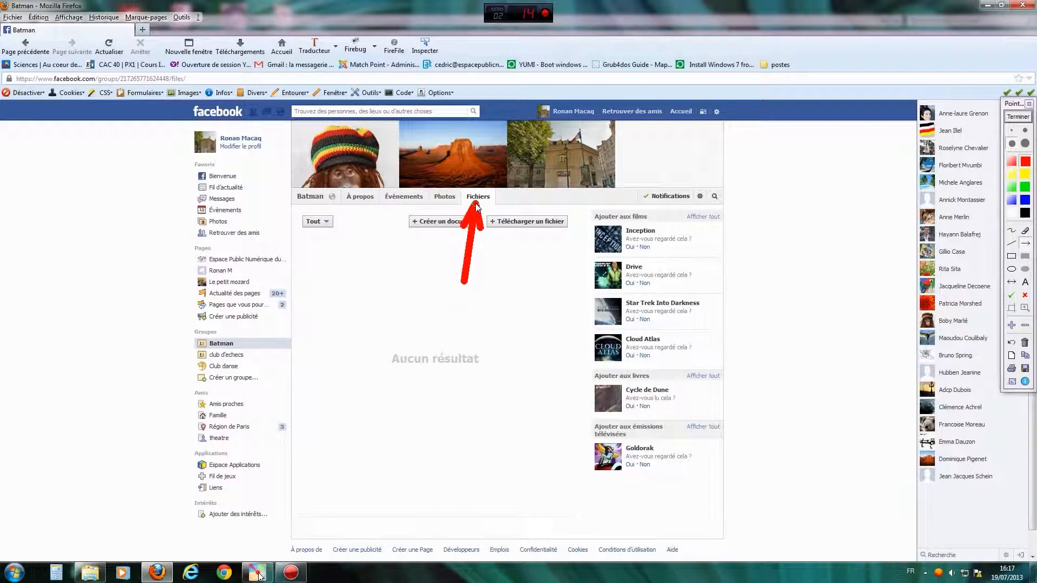
left_click(1018, 117)
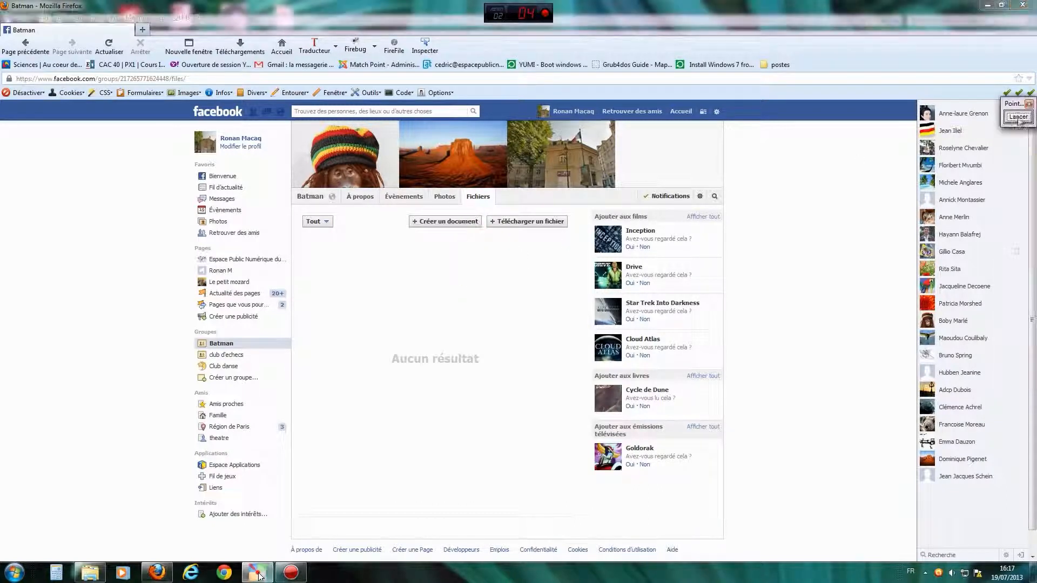
View the group's document creation form, and back in Fichiers annotate Télécharger un fichier with a temporary red arrow.
left_click(445, 221)
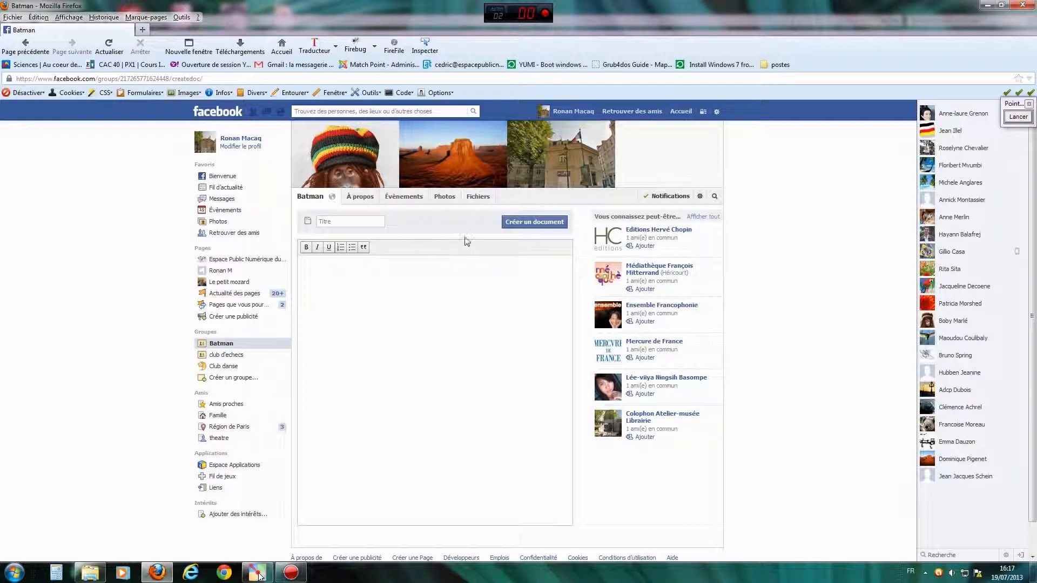
left_click(477, 197)
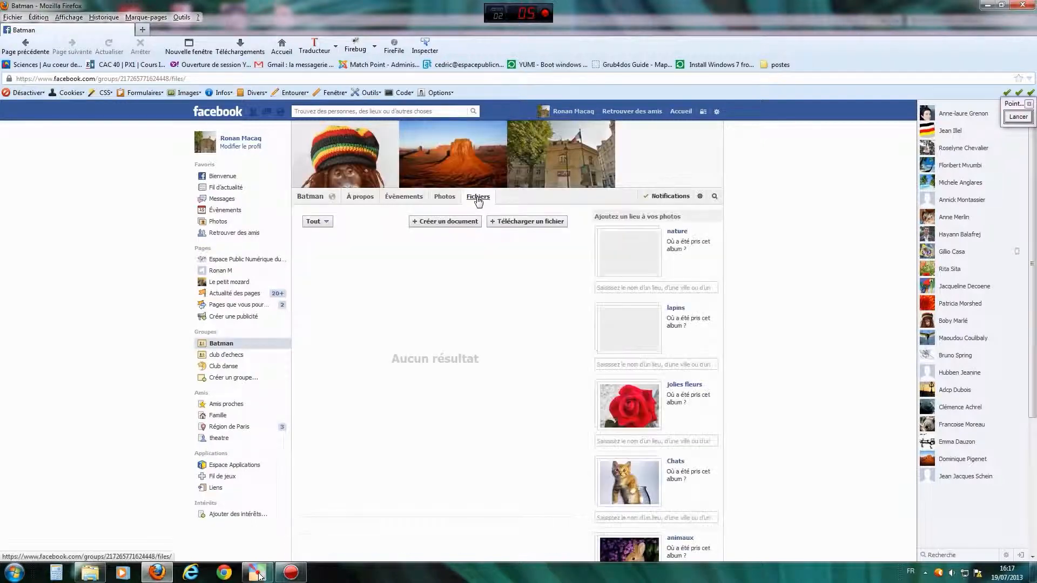
left_click(1015, 118)
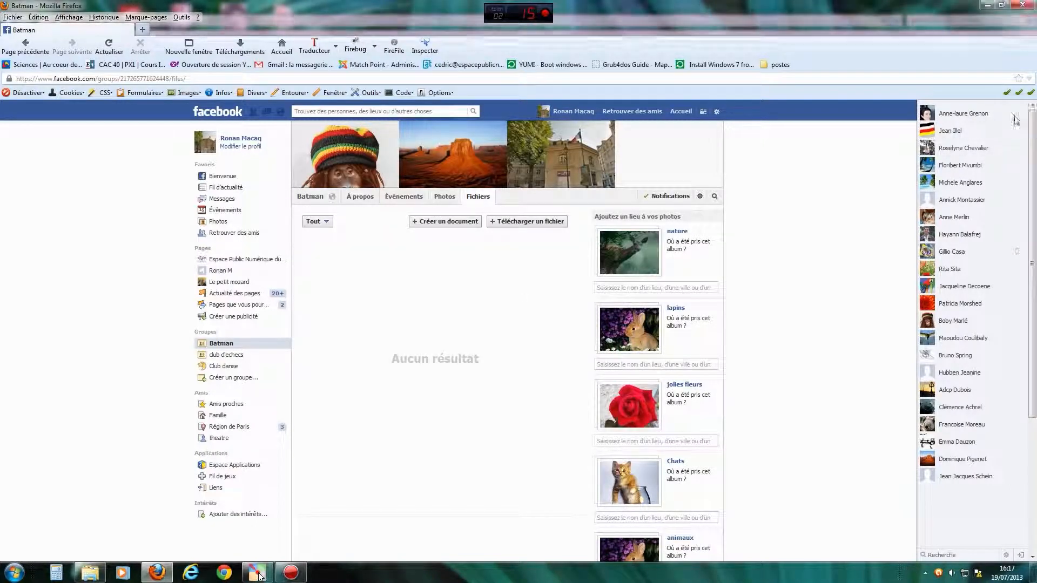
left_click_drag(489, 303, 515, 228)
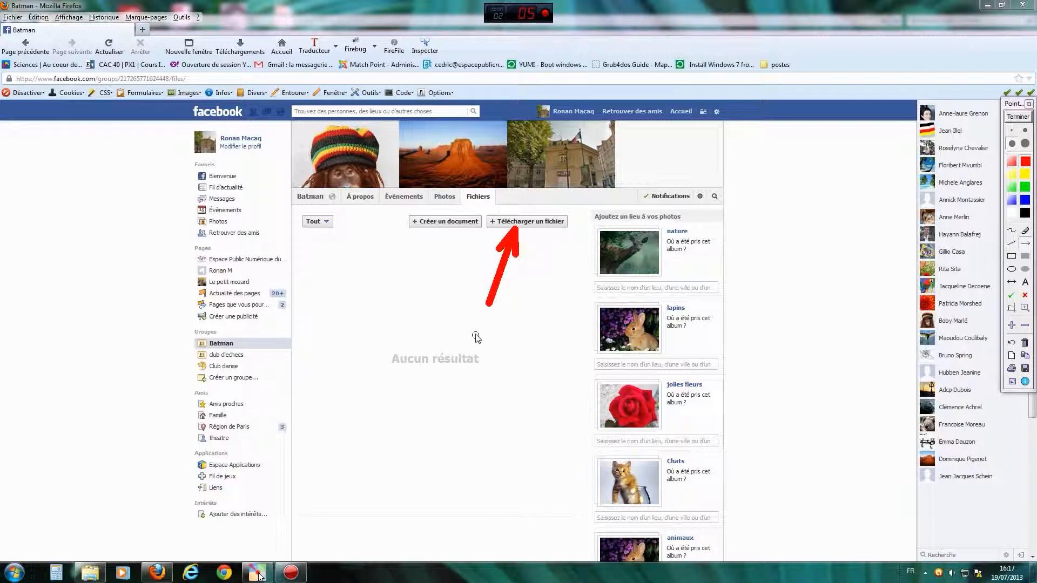
left_click(1019, 117)
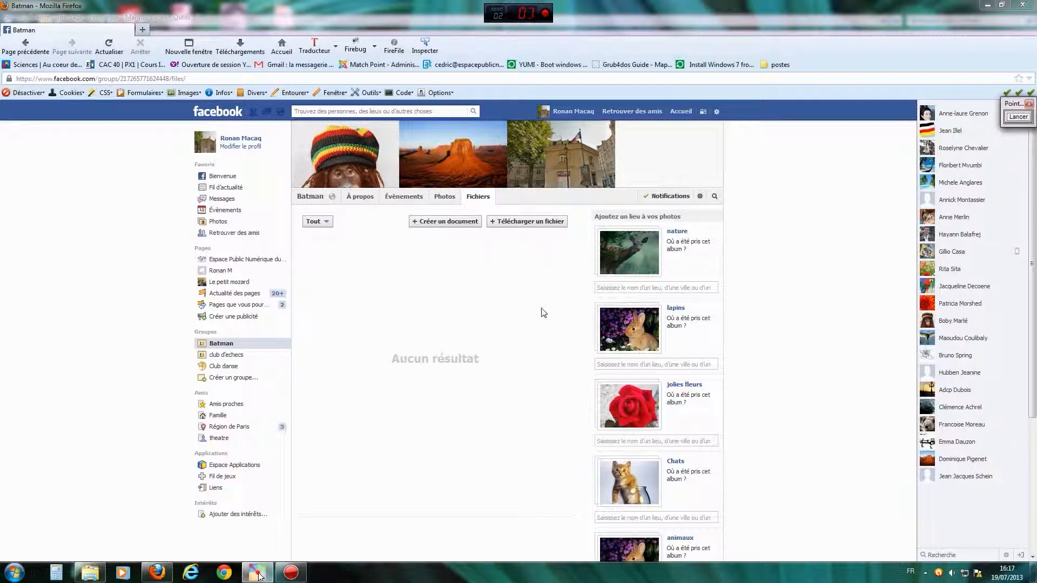
Annotate the settings gear beside the Batman group's Notifications with a red arrow and end the annotation.
left_click_drag(640, 216, 661, 220)
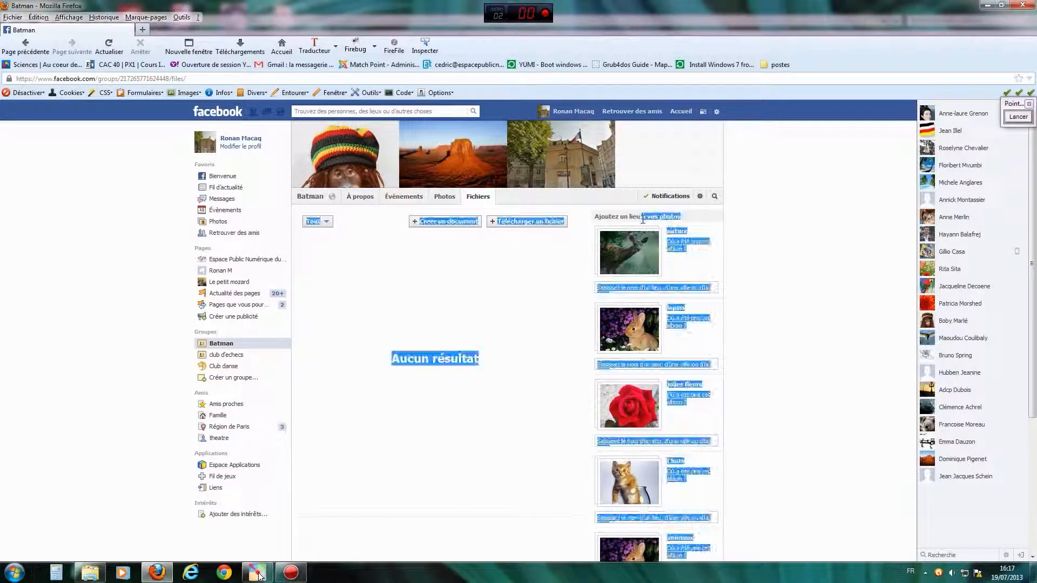
left_click(702, 169)
left_click(1018, 117)
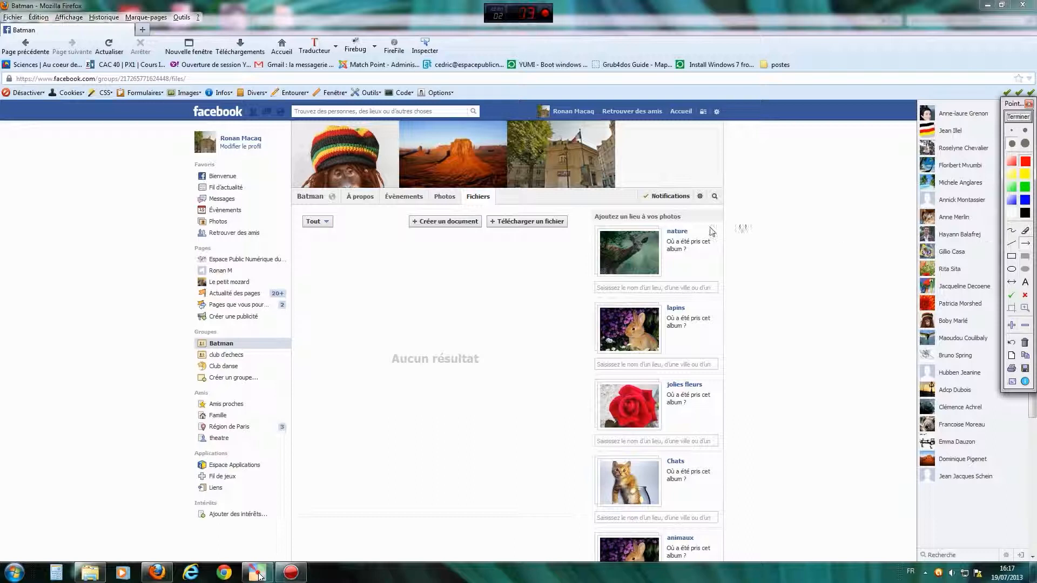
left_click_drag(597, 273, 697, 206)
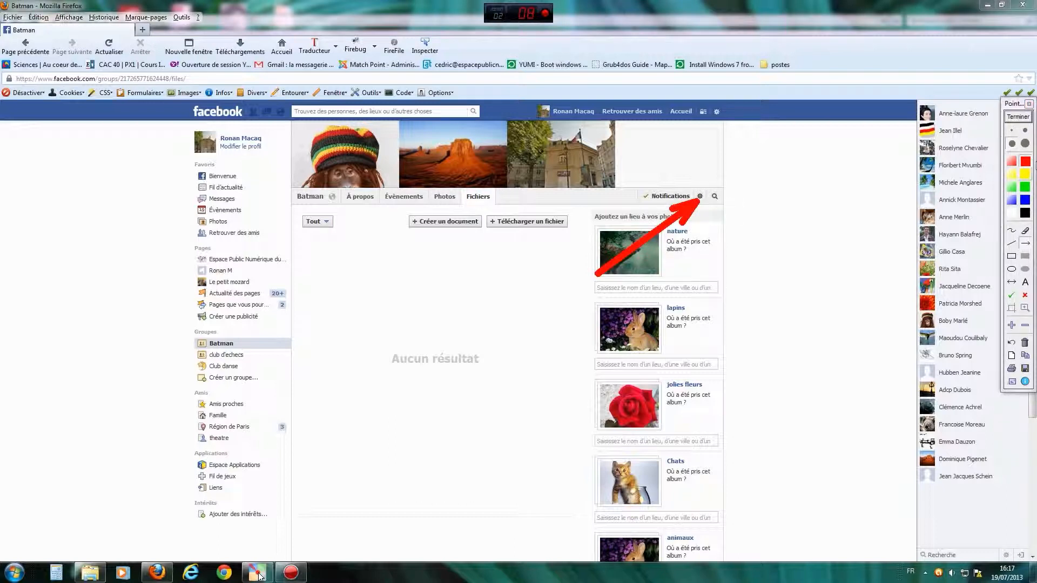
left_click(1018, 118)
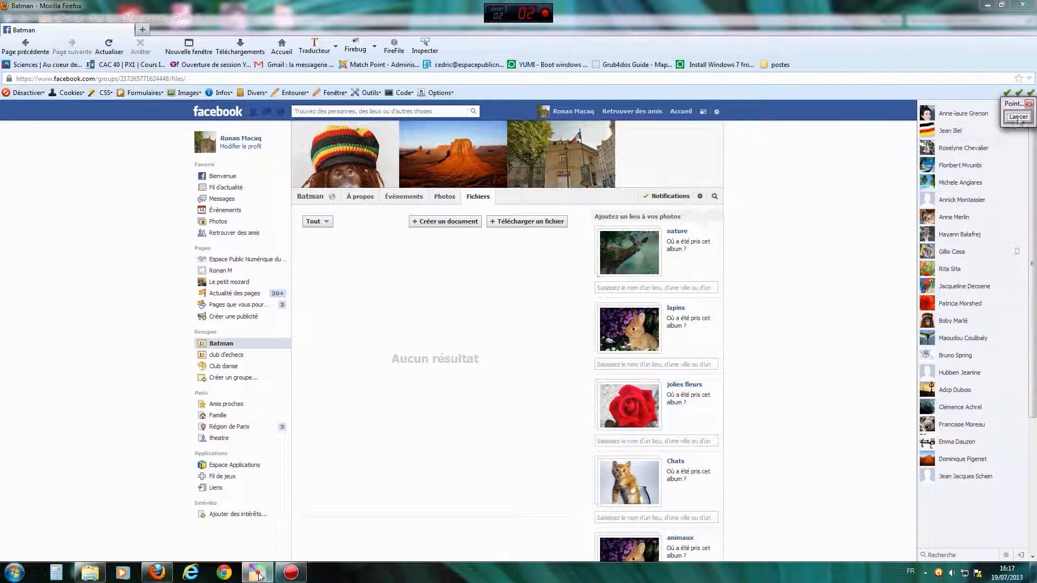
Open Modifier les paramètres du groupe for the Batman group and review its privacy, membership and publication settings.
left_click(700, 198)
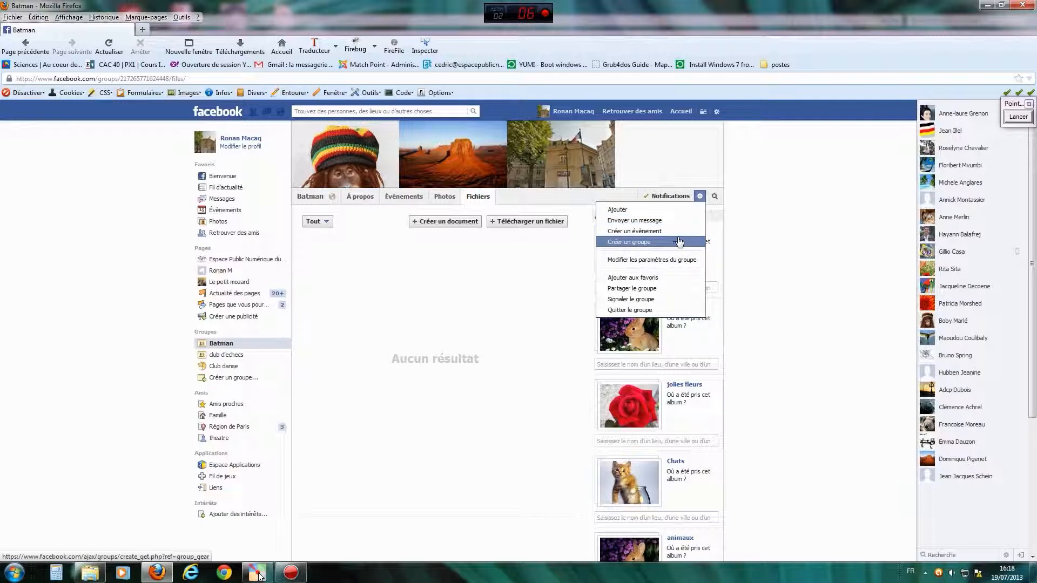
left_click(646, 260)
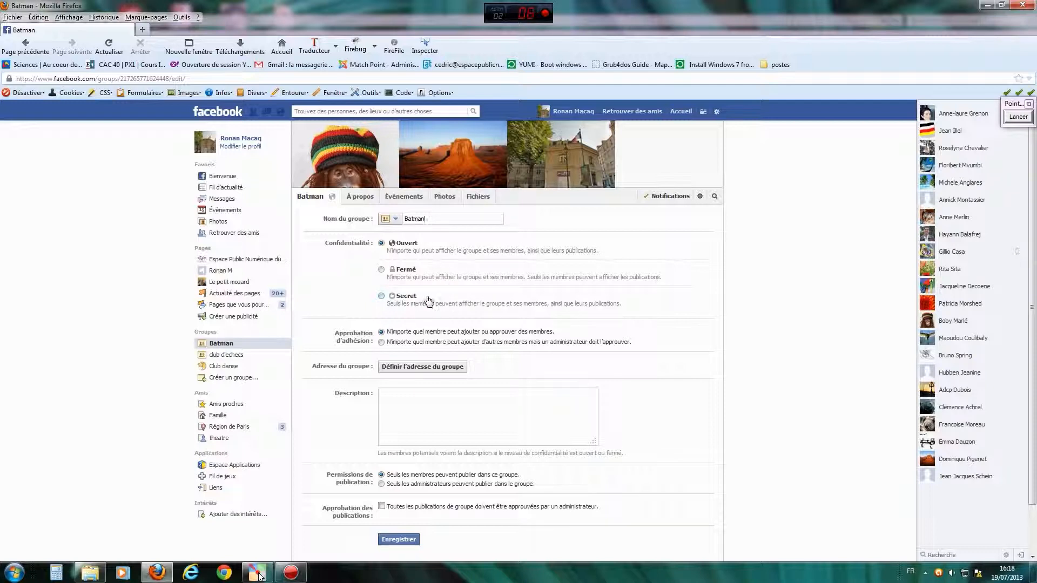
scroll(524, 289, "down", 1)
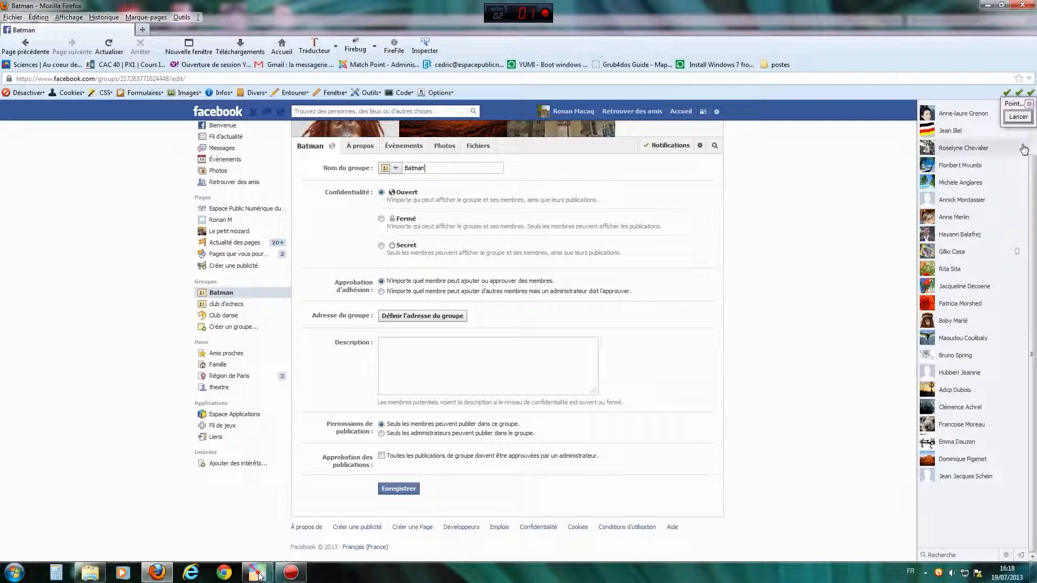
Try to mark the Approbation d'adhésion options with a red arrow and clear the drawing.
left_click(1019, 117)
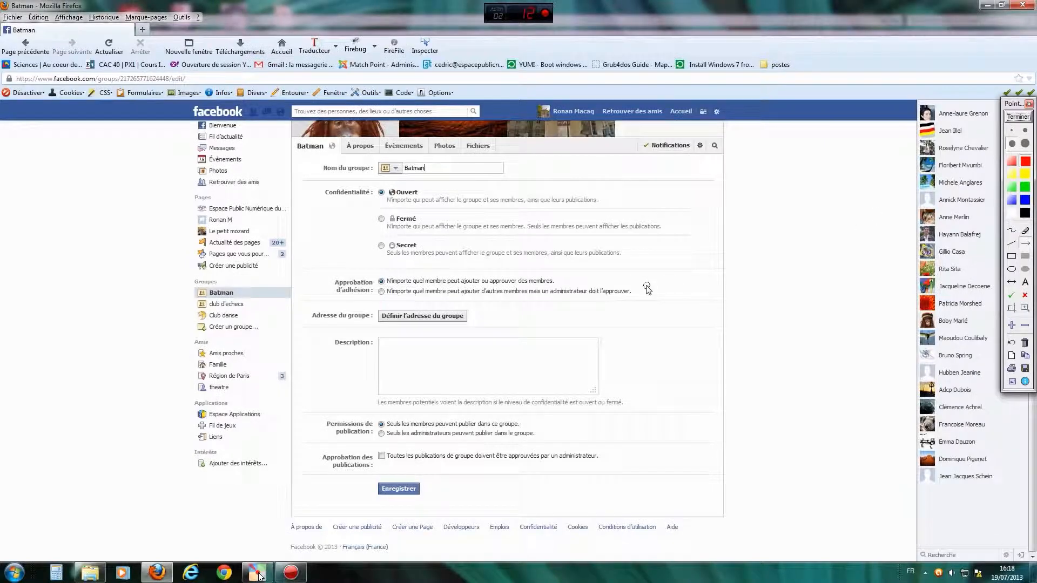
mouse_move(648, 275)
left_mouse_down()
mouse_move(638, 298)
mouse_move(661, 295)
left_mouse_up()
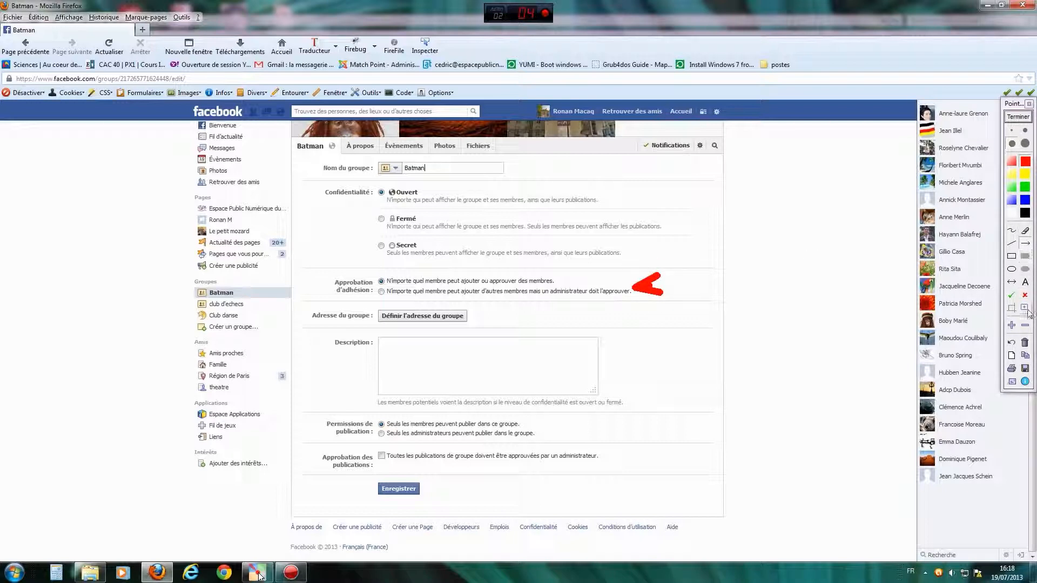
left_click(1025, 342)
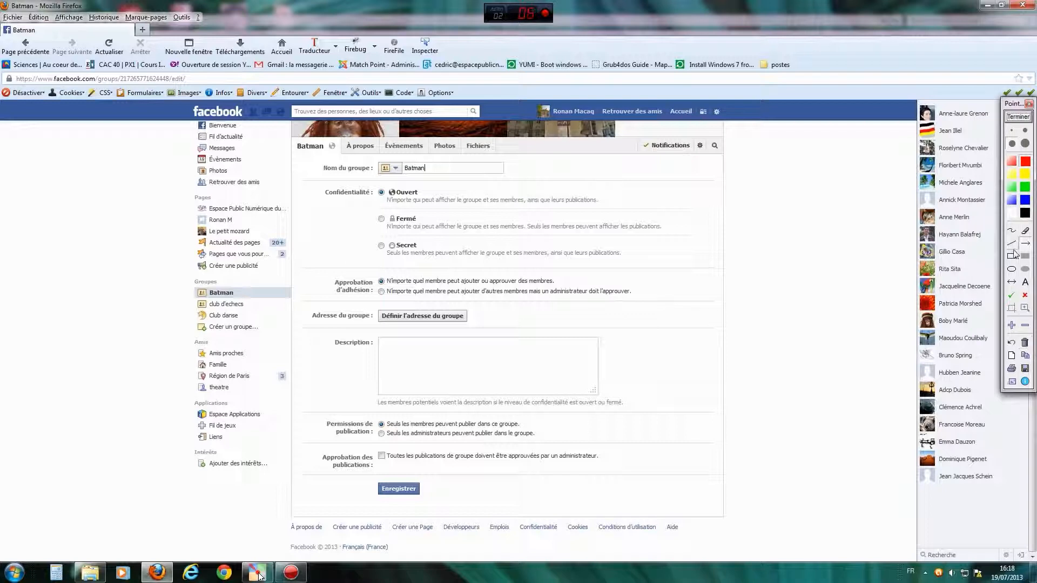
Underline "mais un administrateur doit l'approuver" under Approbation d'adhésion with a red freehand stroke and end the annotation.
left_click(1011, 236)
left_click_drag(538, 298, 640, 299)
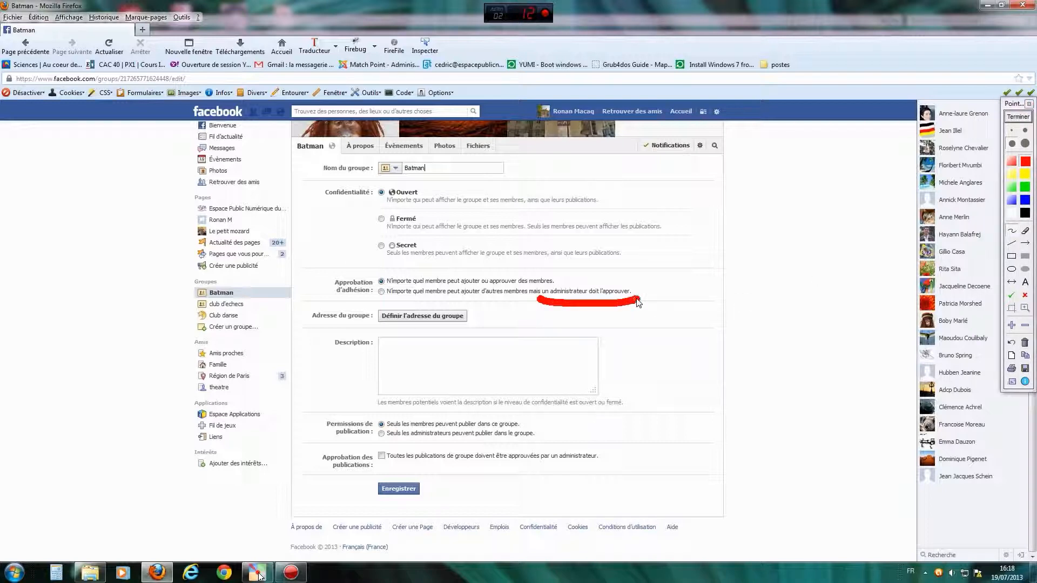
left_click(1015, 117)
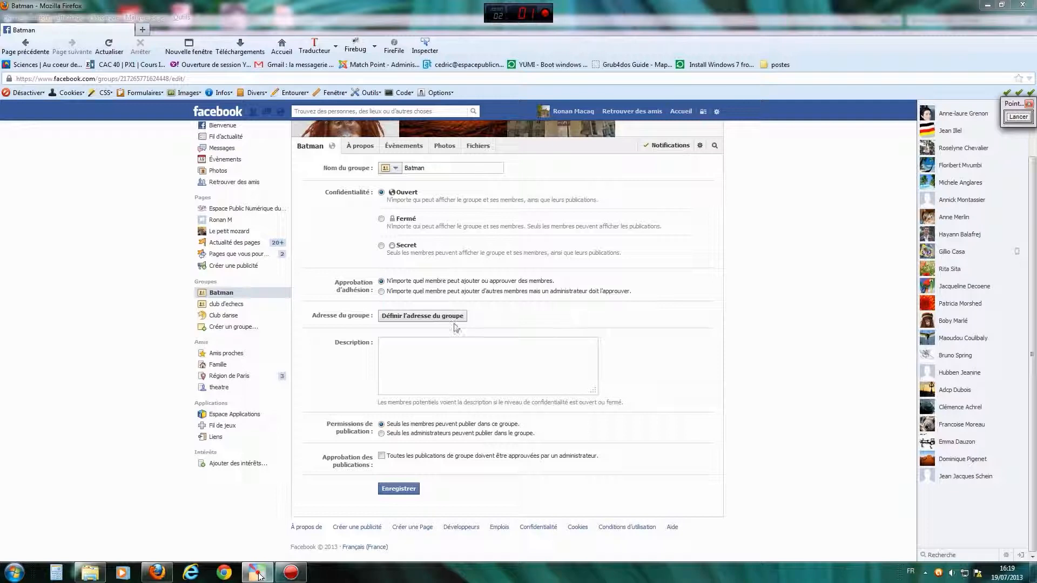
View the Batman group's web and email address configuration, close it without defining an address, and look over the group settings form.
left_click(417, 317)
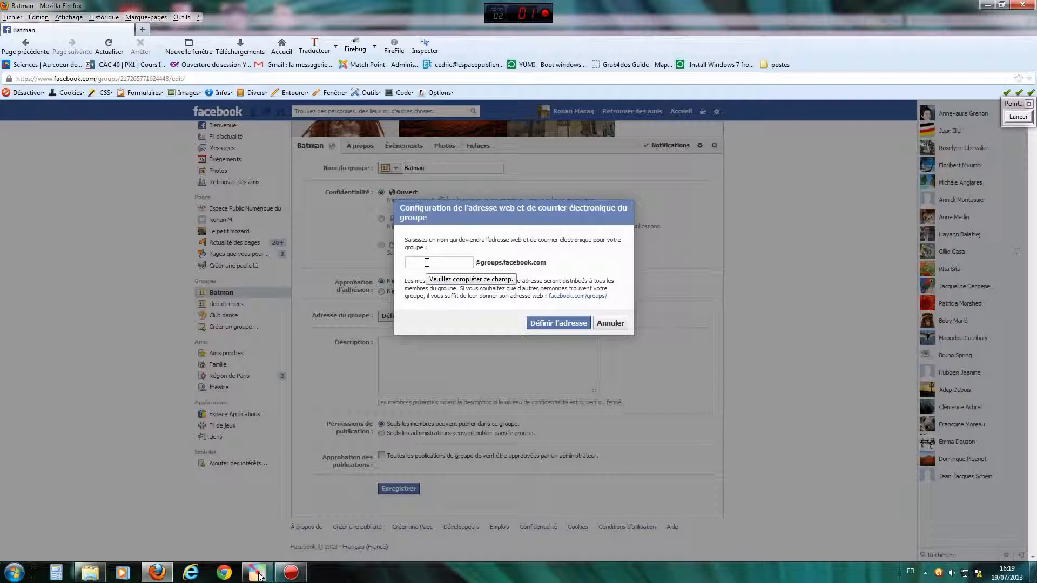
left_click(621, 324)
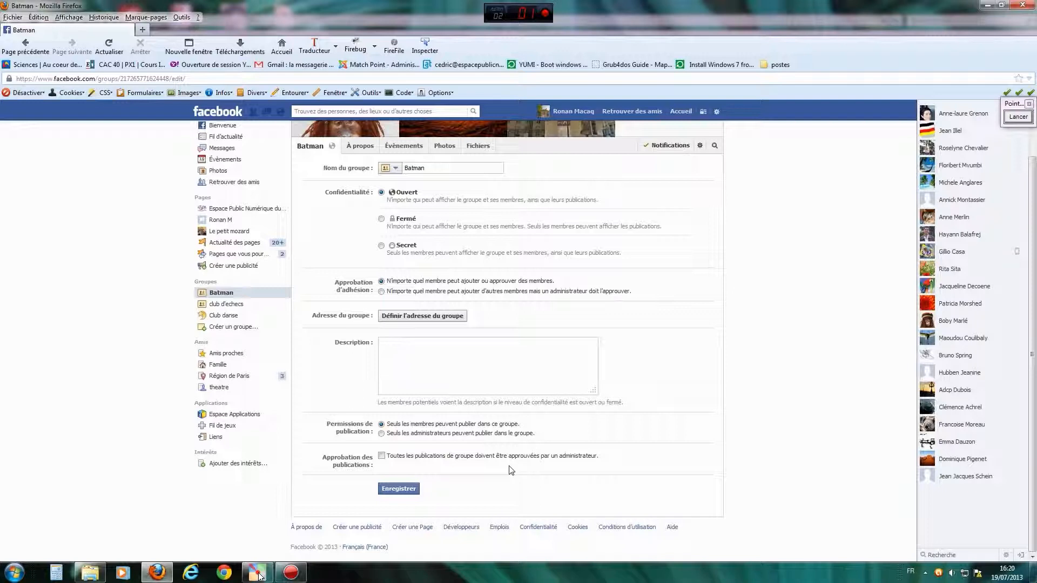
scroll(649, 366, "up", 3)
scroll(650, 365, "down", 3)
scroll(687, 400, "up", 2)
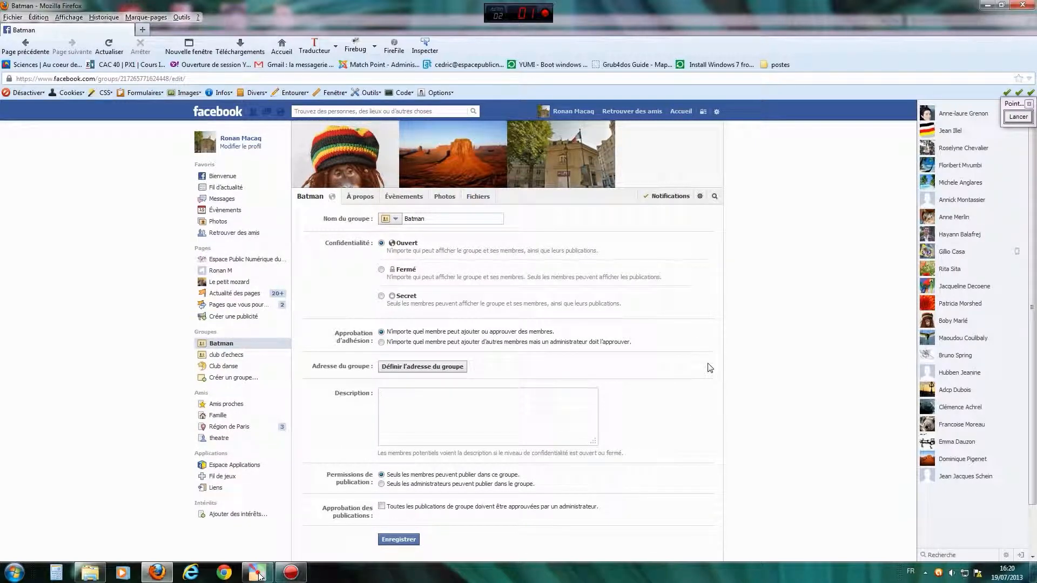
scroll(710, 368, "down", 2)
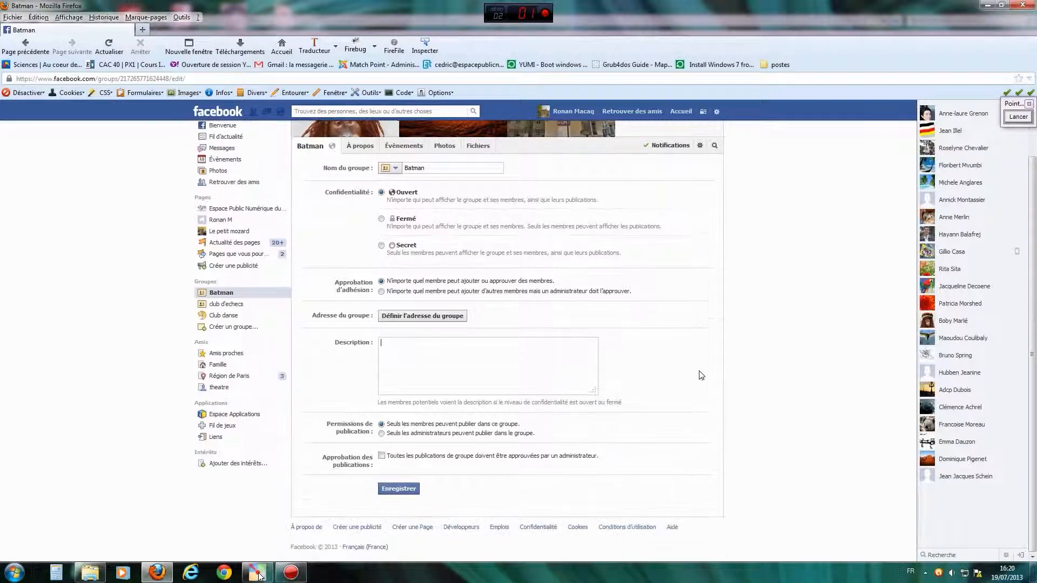
scroll(688, 390, "up", 2)
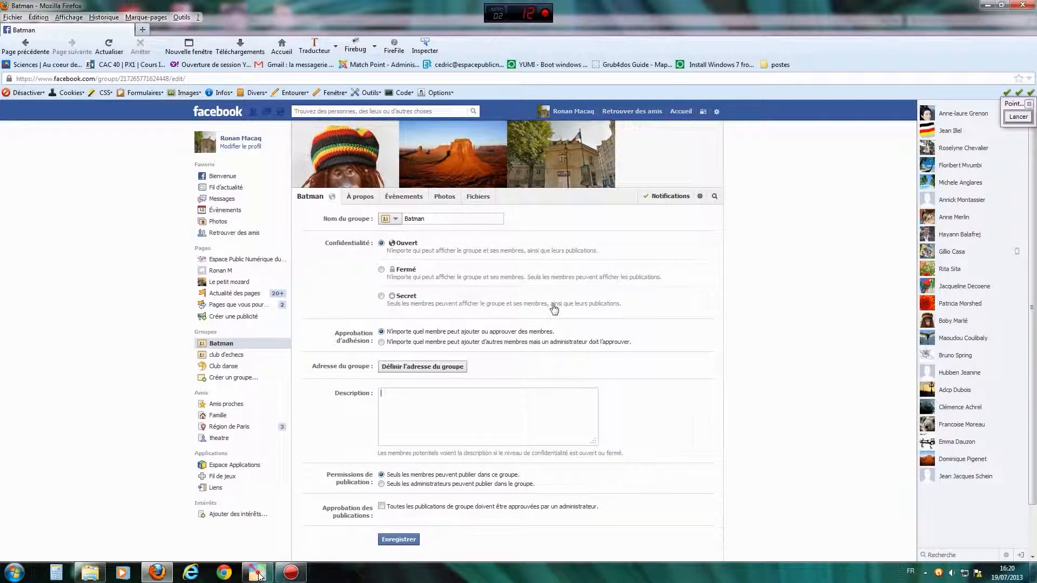